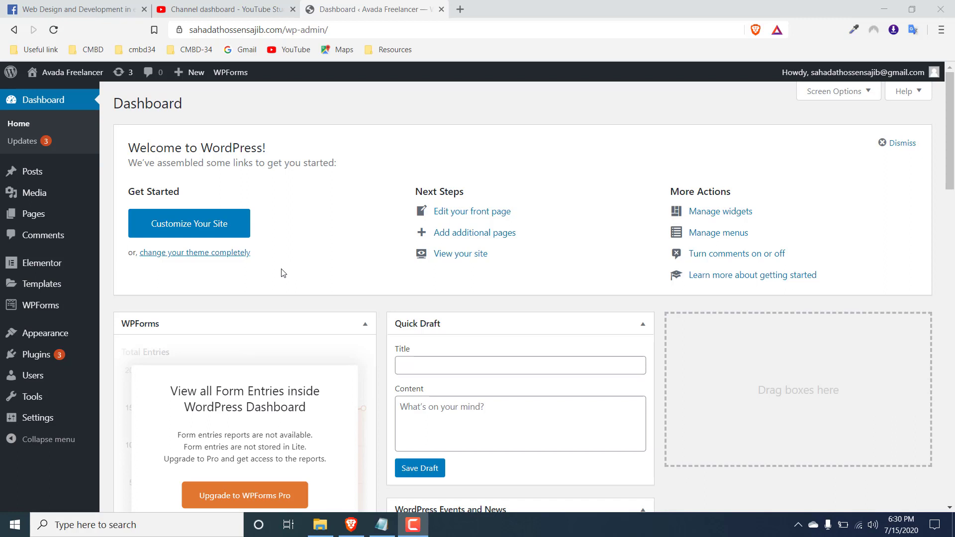
Open the upload form for adding a new WordPress theme from a .zip file
mouse_move(59, 335)
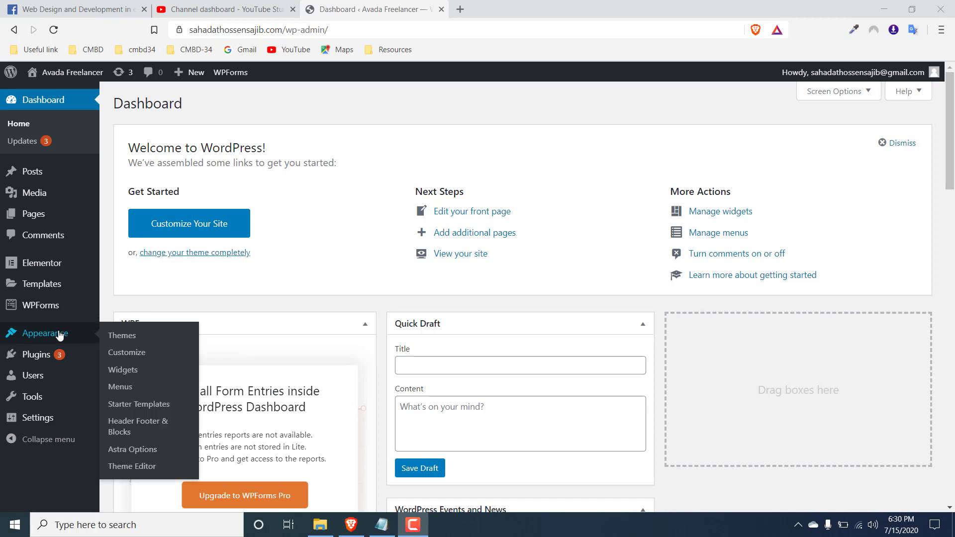
left_click(124, 336)
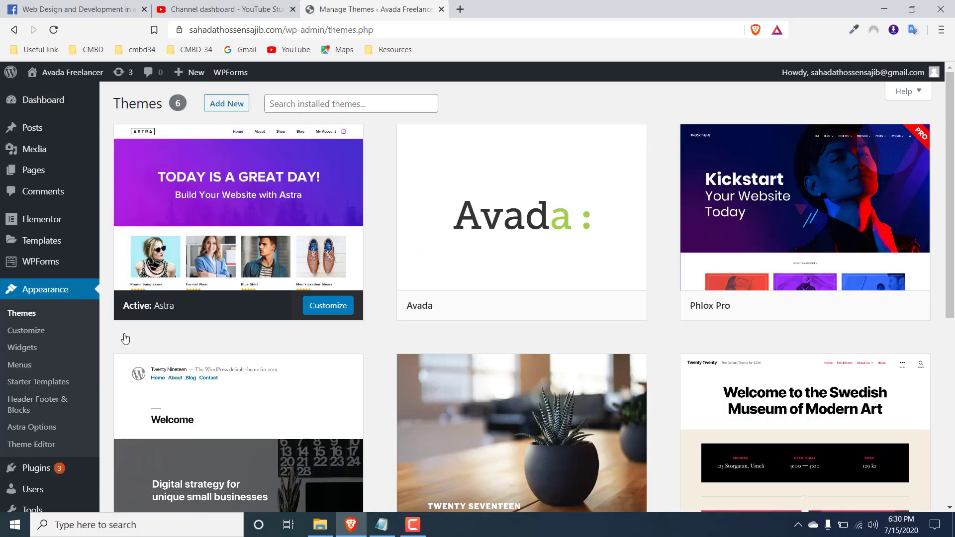
left_click(226, 106)
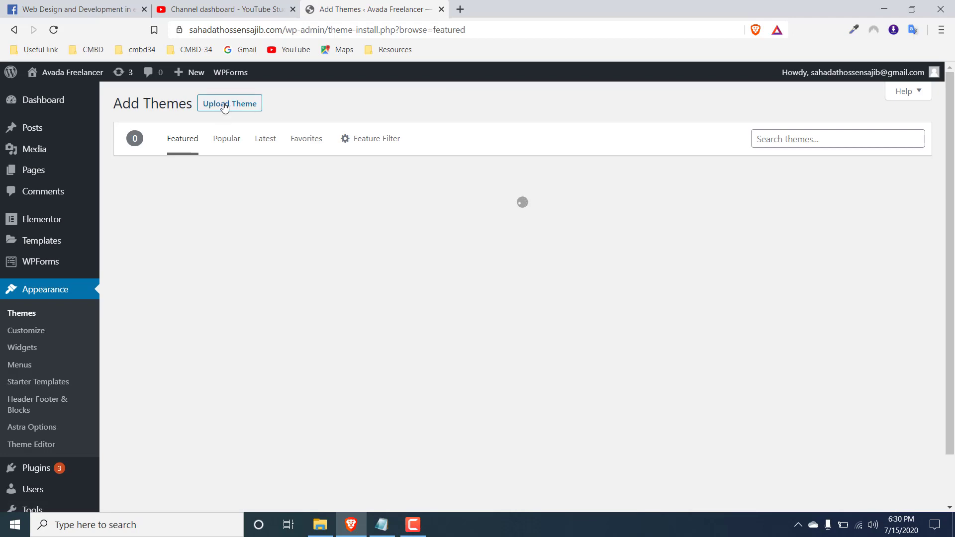
left_click(223, 104)
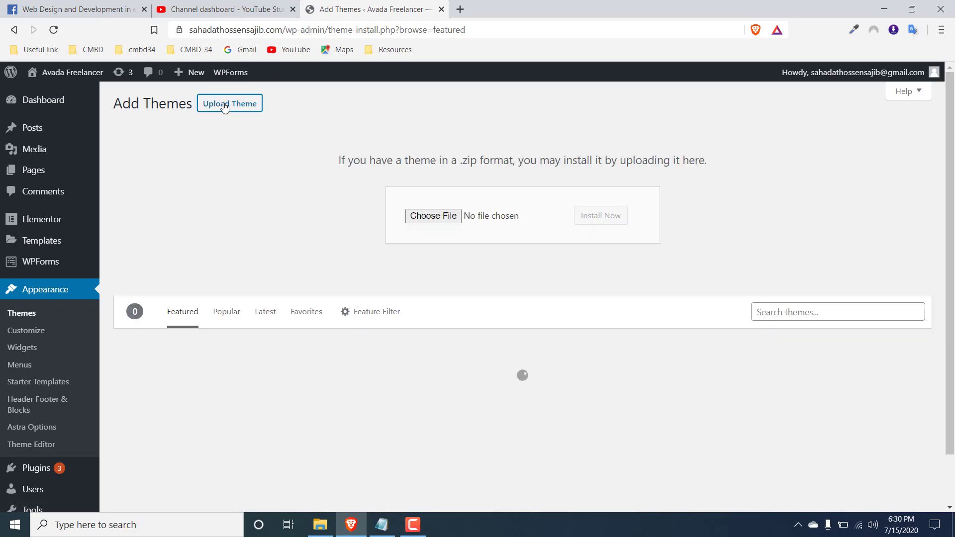
Try to install the theme from goodnews-5.9.6.zip in the Downloads folder
left_click(427, 216)
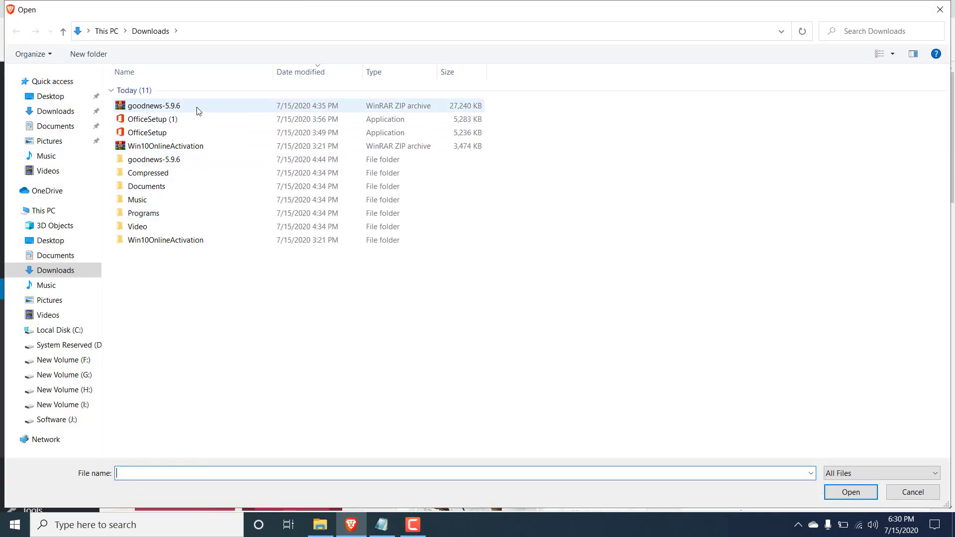
left_click(134, 106)
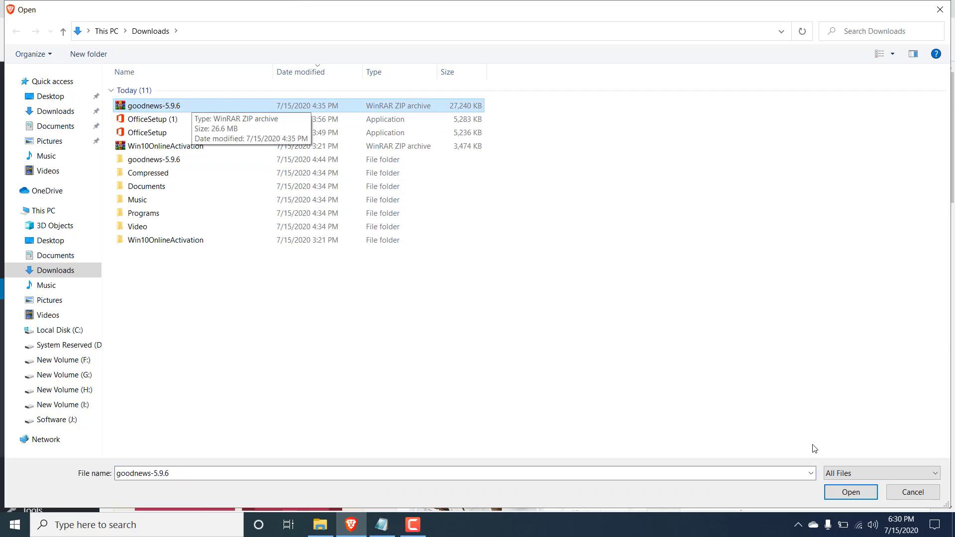
left_click(849, 492)
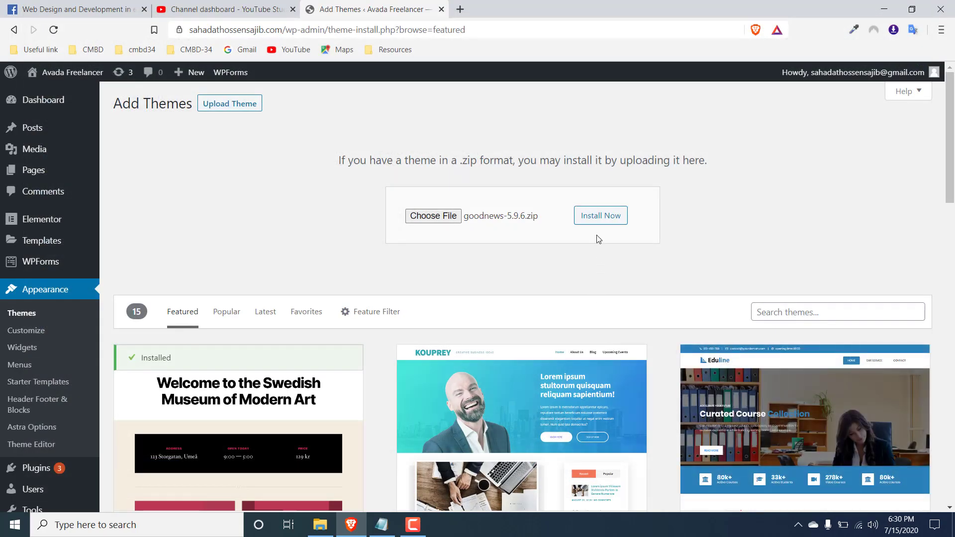
left_click(596, 217)
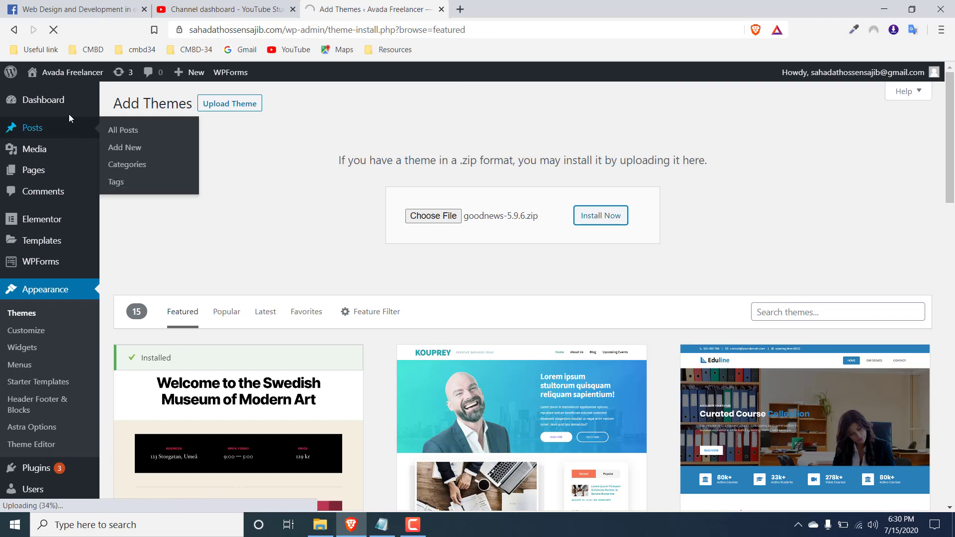
mouse_move(61, 103)
mouse_move(64, 219)
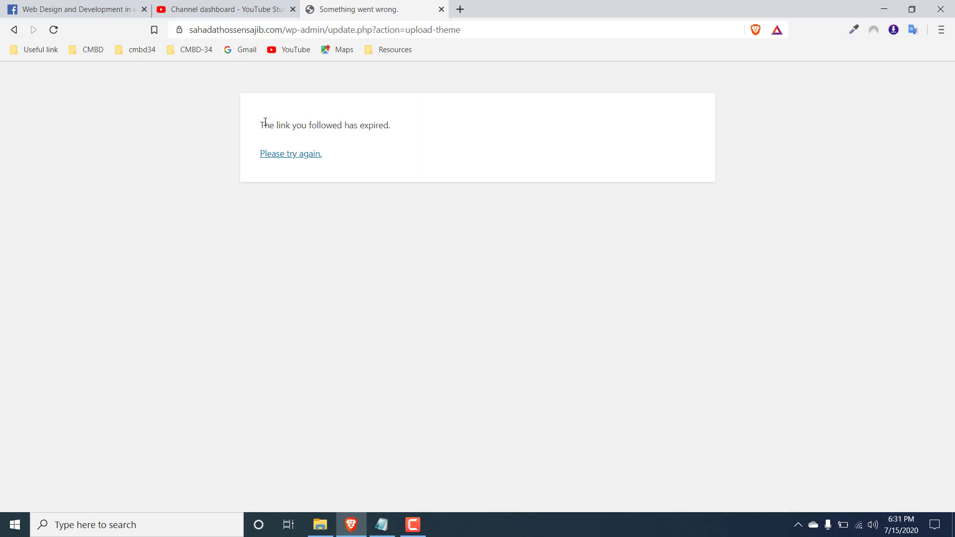
Examine the message on the page returned by the theme upload
left_click_drag(261, 125, 395, 128)
left_click(313, 127)
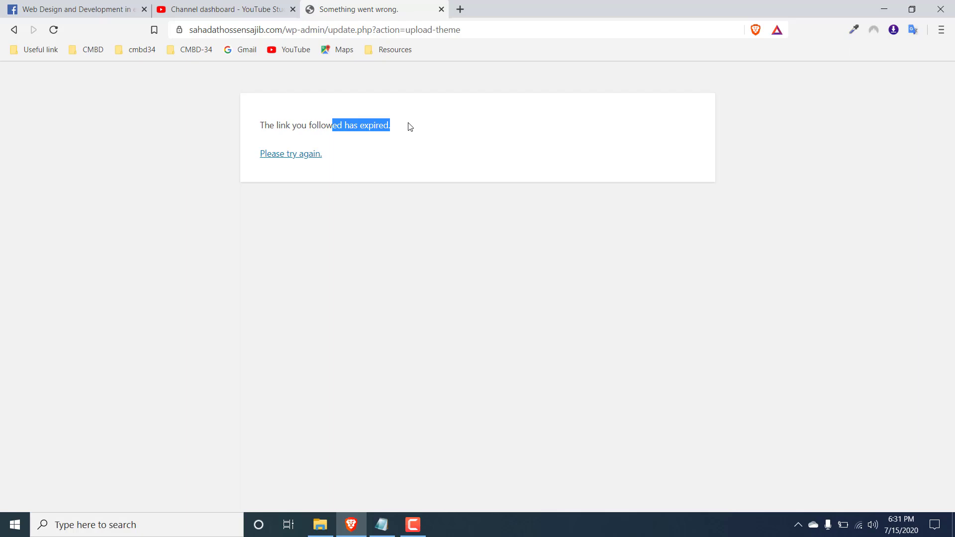
left_click(411, 127)
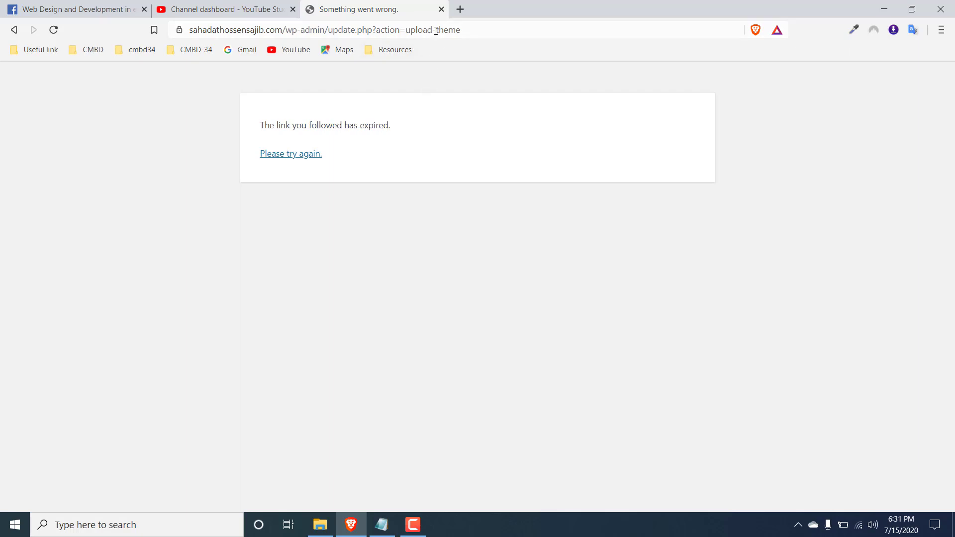
left_click_drag(406, 128, 301, 124)
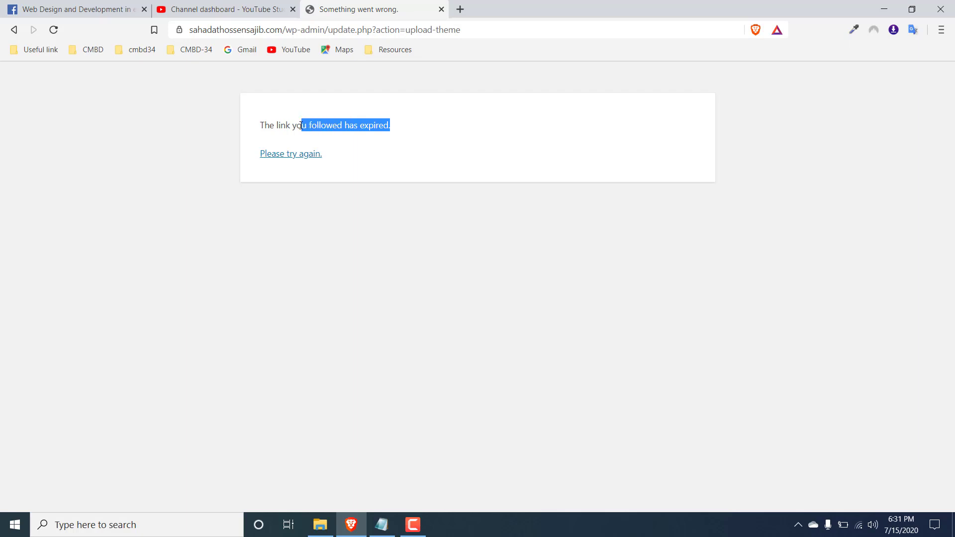
left_click(411, 127)
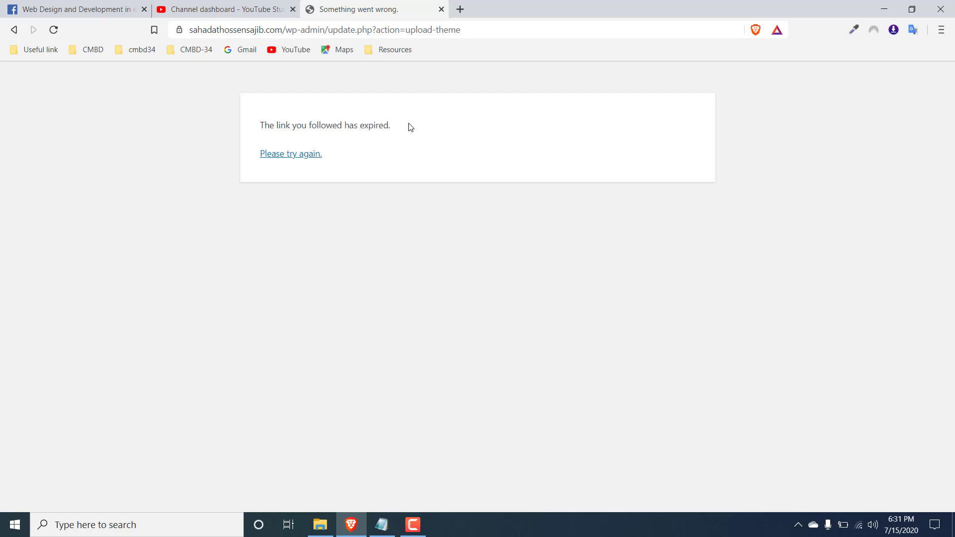
Open the website's cPanel address in a new browser tab
left_click(460, 10)
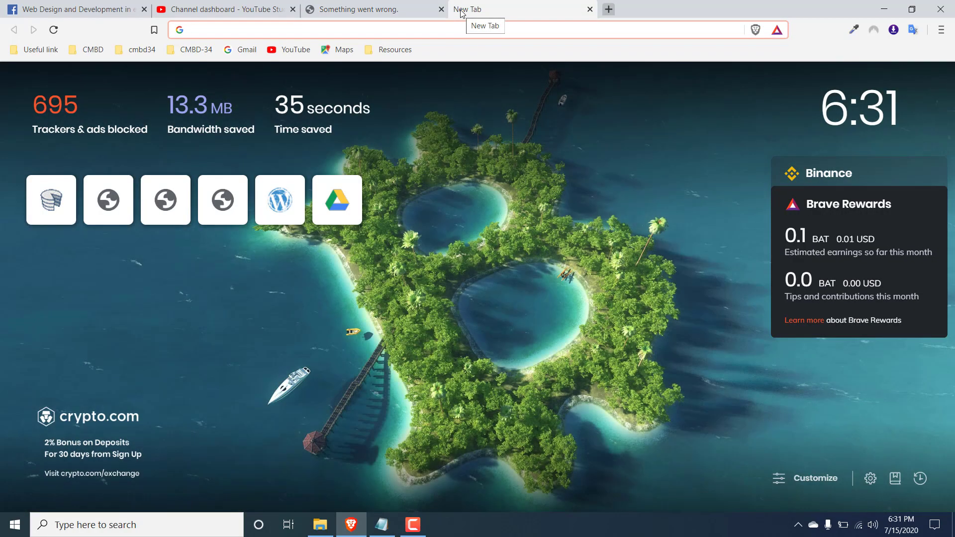
type("sa")
key("Down")
key("Down")
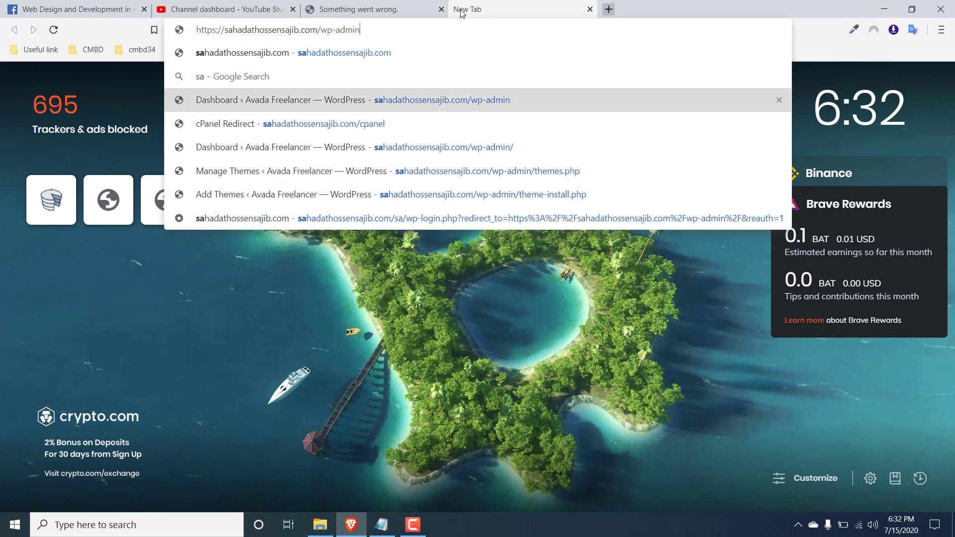
key("Down")
key("Return")
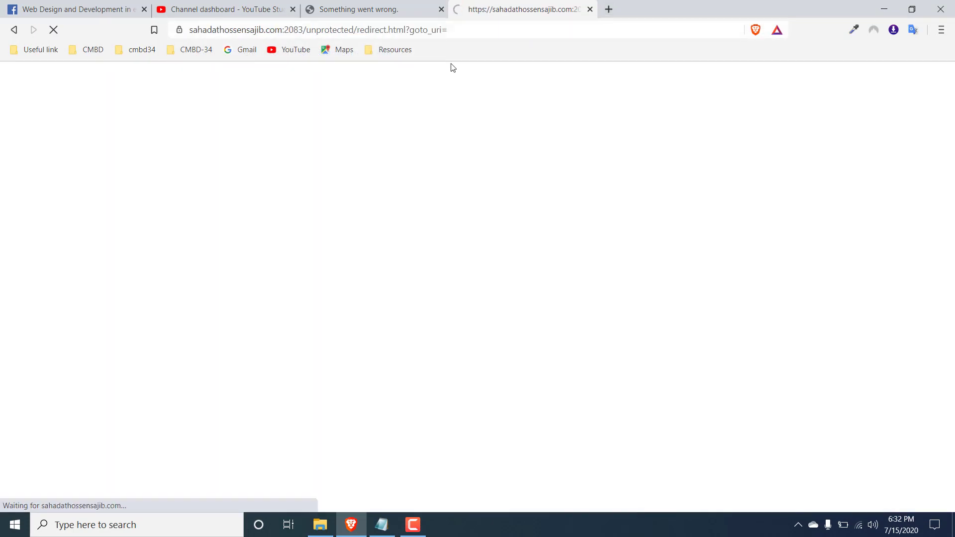
Log in to cPanel with the saved username and account password
left_click(454, 288)
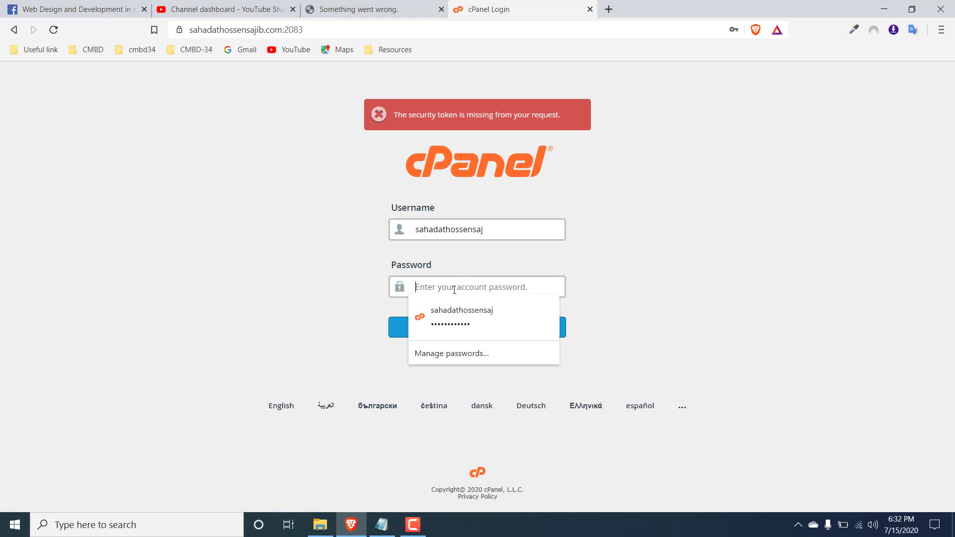
left_click(458, 310)
left_click(465, 327)
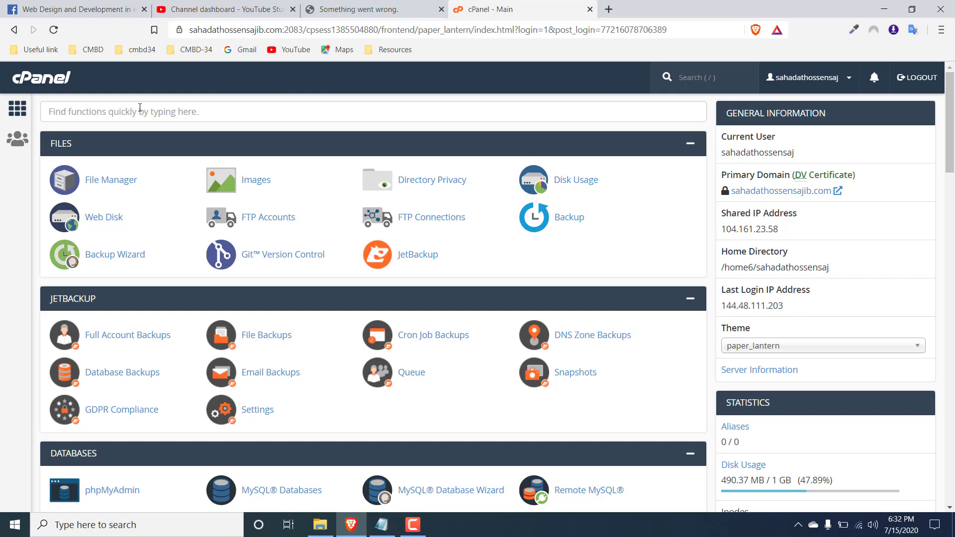
Open the Select PHP Version tool from the Software section of cPanel
left_click(359, 9)
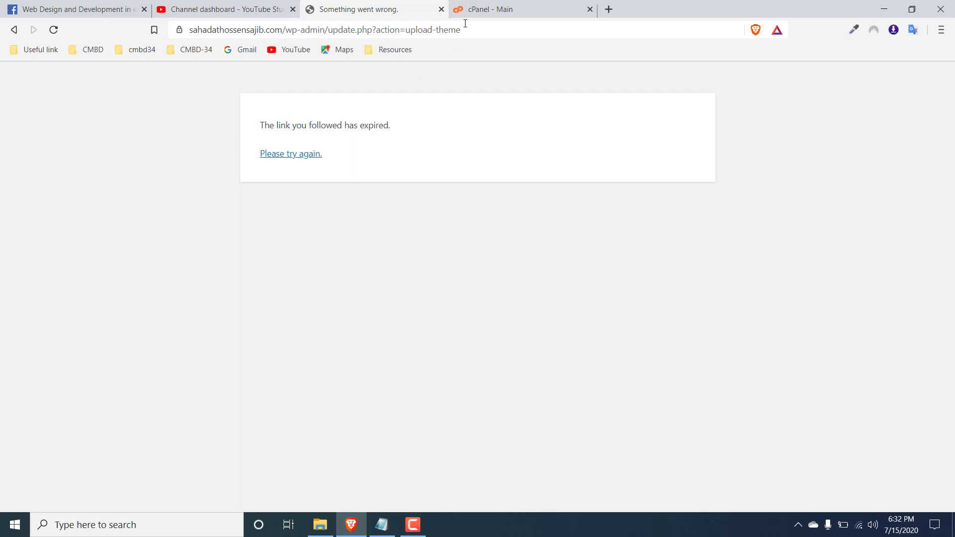
left_click(485, 7)
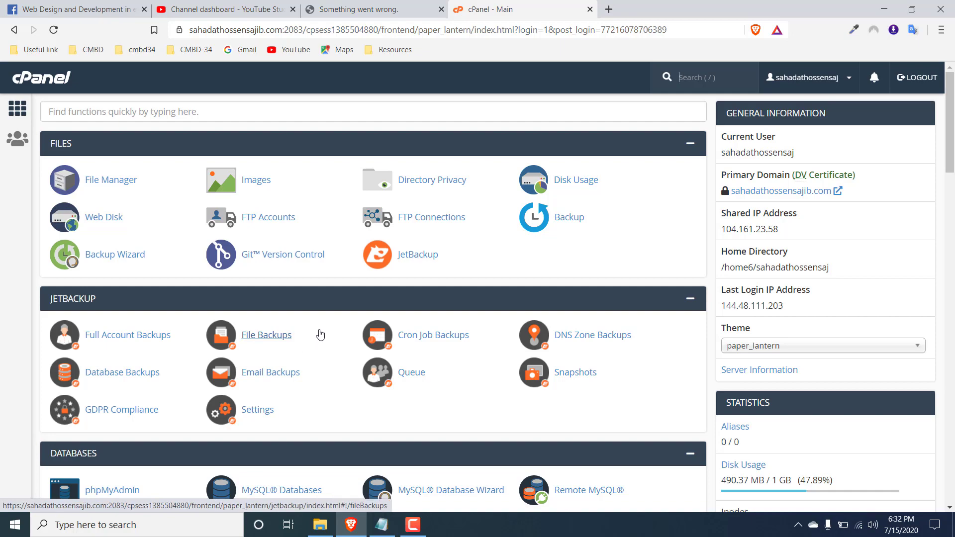
scroll(320, 335, "down", 15)
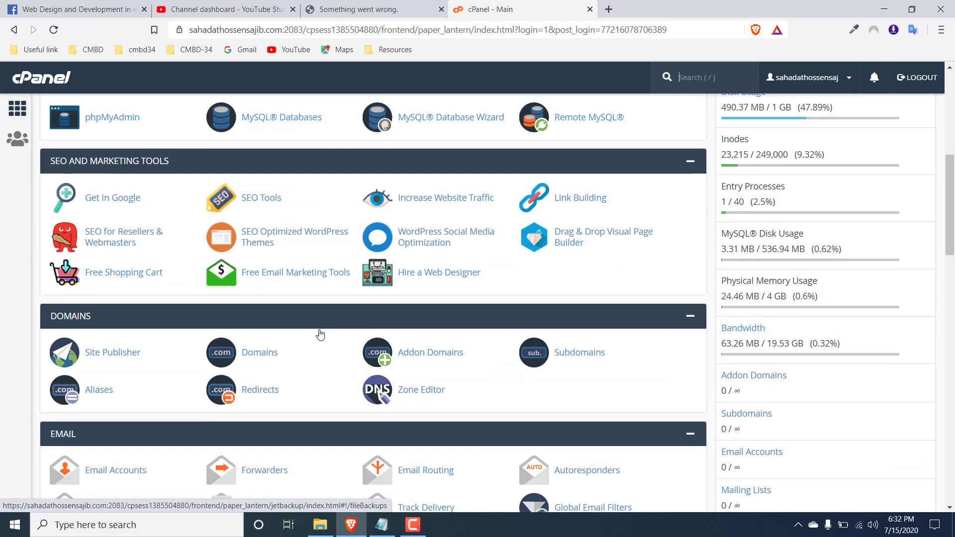
scroll(320, 334, "down", 5)
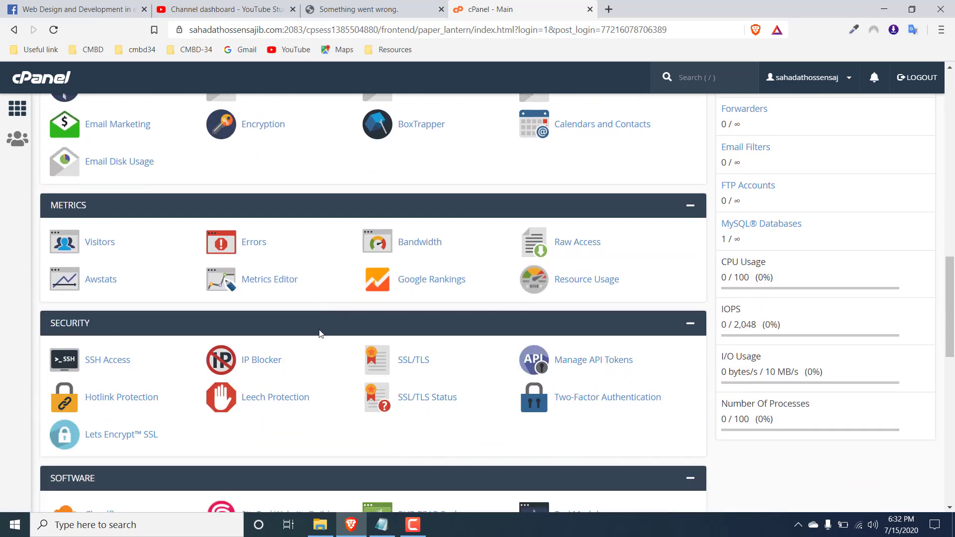
scroll(320, 335, "down", 5)
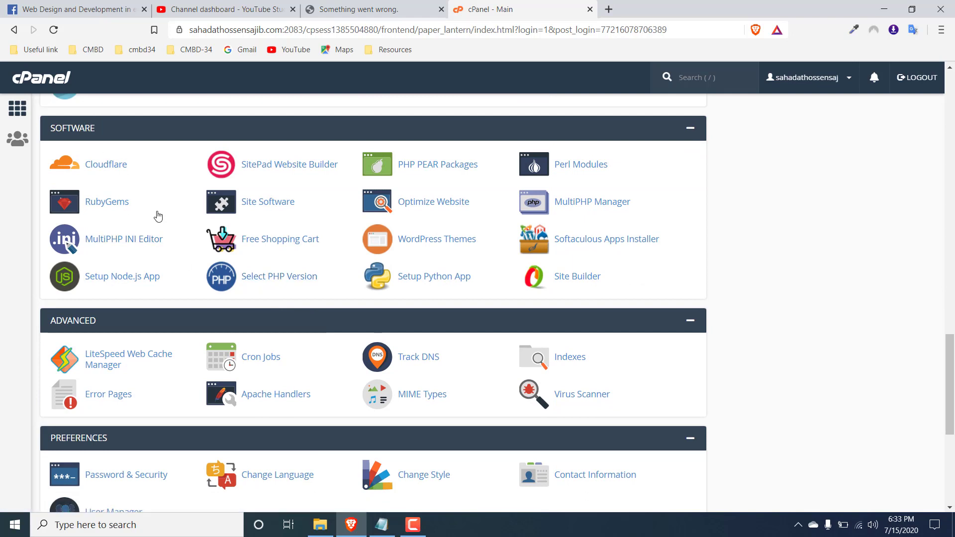
left_click(284, 281)
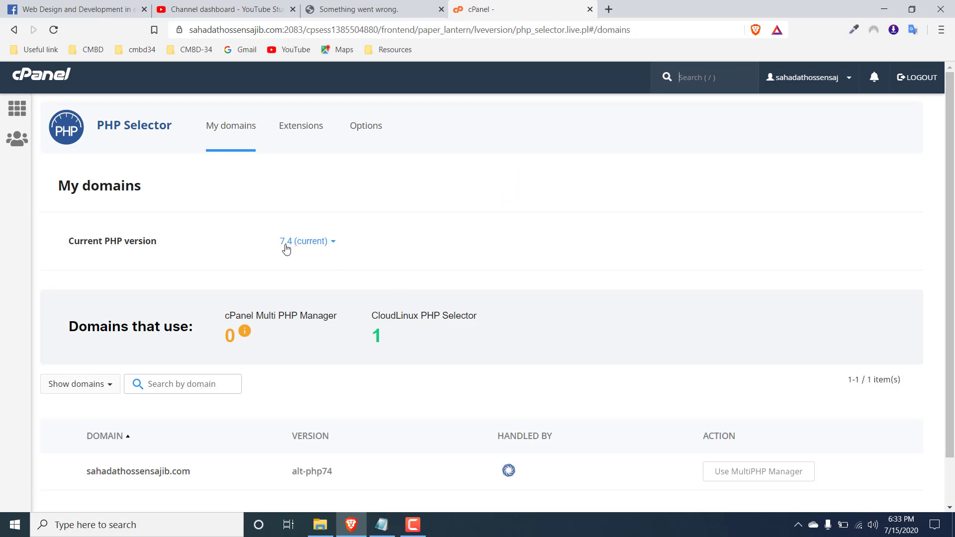
Choose 7.4 as the current PHP version for the domain in the PHP Selector
scroll(578, 296, "down", 1)
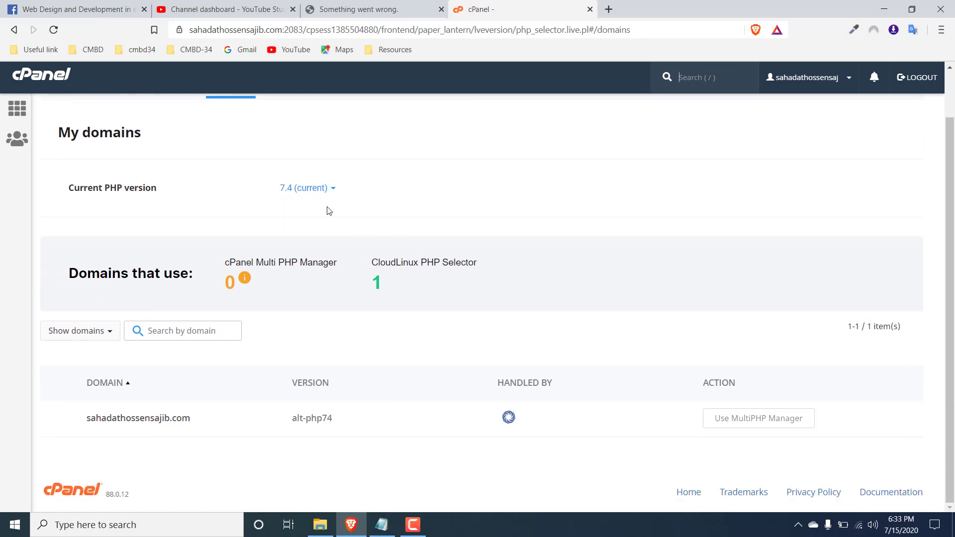
left_click(313, 188)
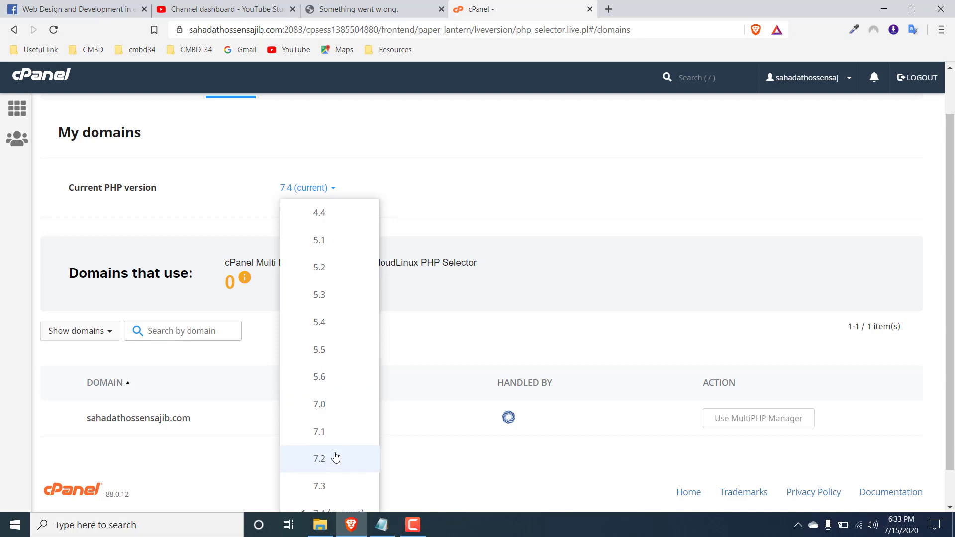
scroll(338, 453, "down", 1)
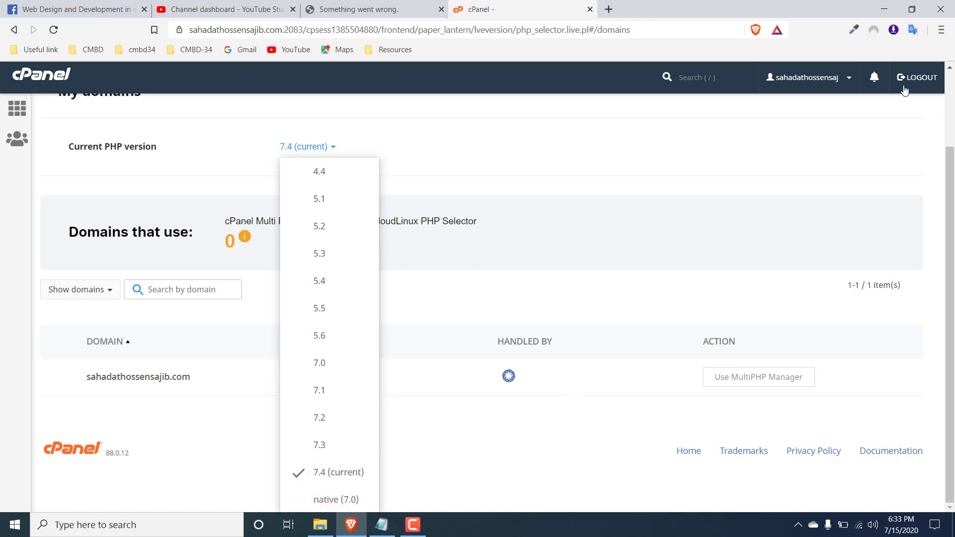
left_click(912, 9)
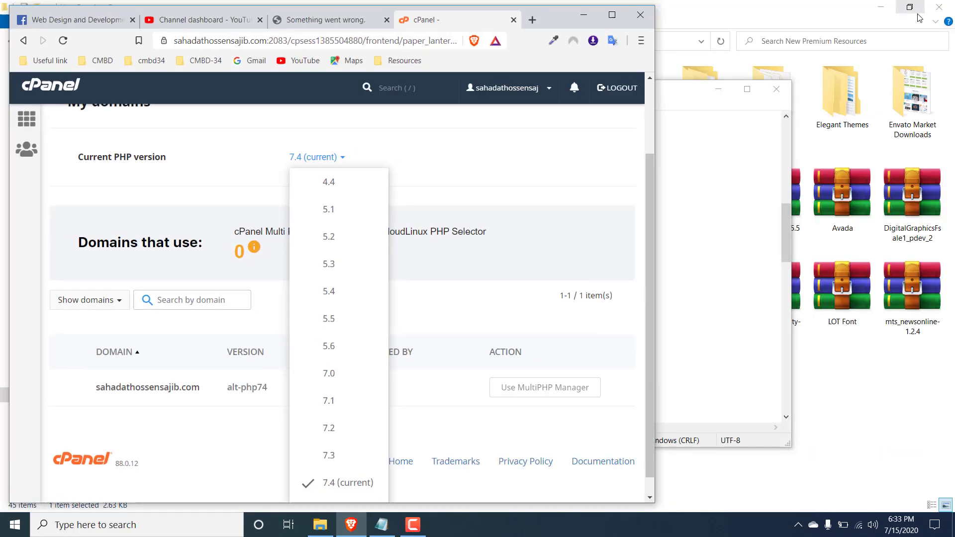
left_click(612, 15)
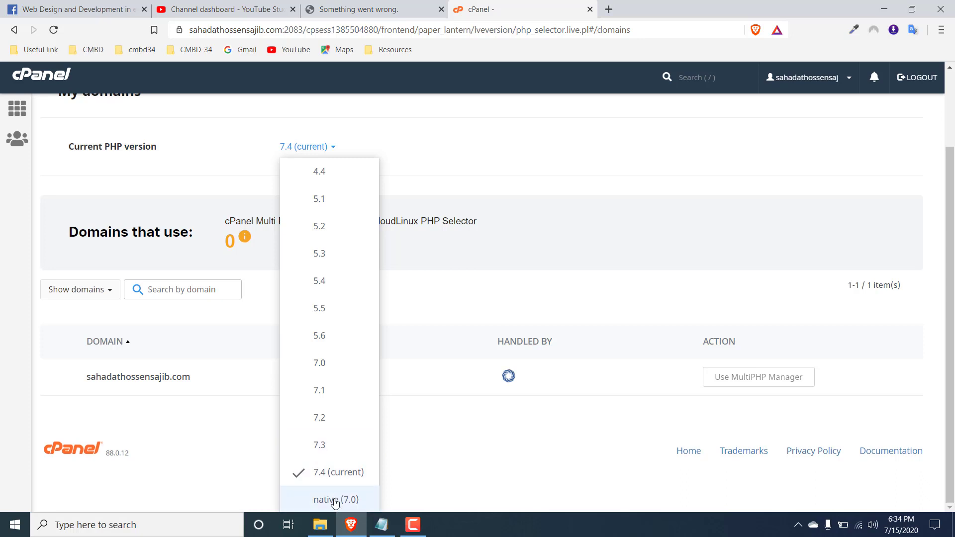
left_click(335, 473)
scroll(436, 338, "up", 1)
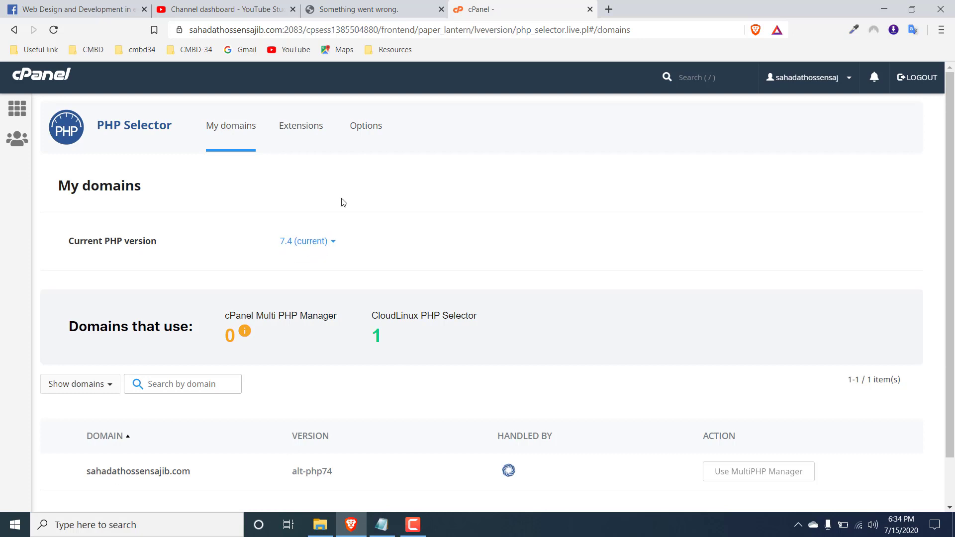
Open the PHP Options and look through the listed settings for the upload and execution limits
left_click(366, 131)
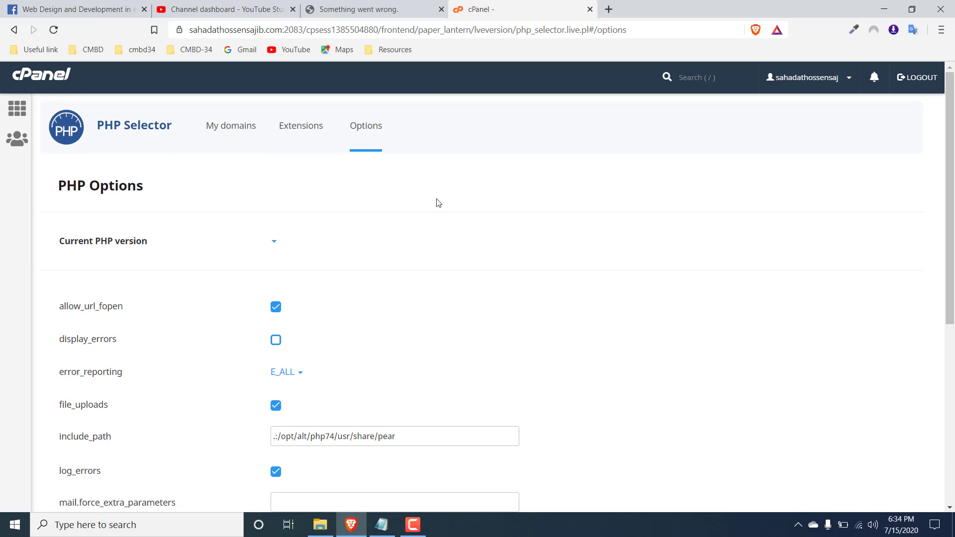
scroll(438, 202, "down", 4)
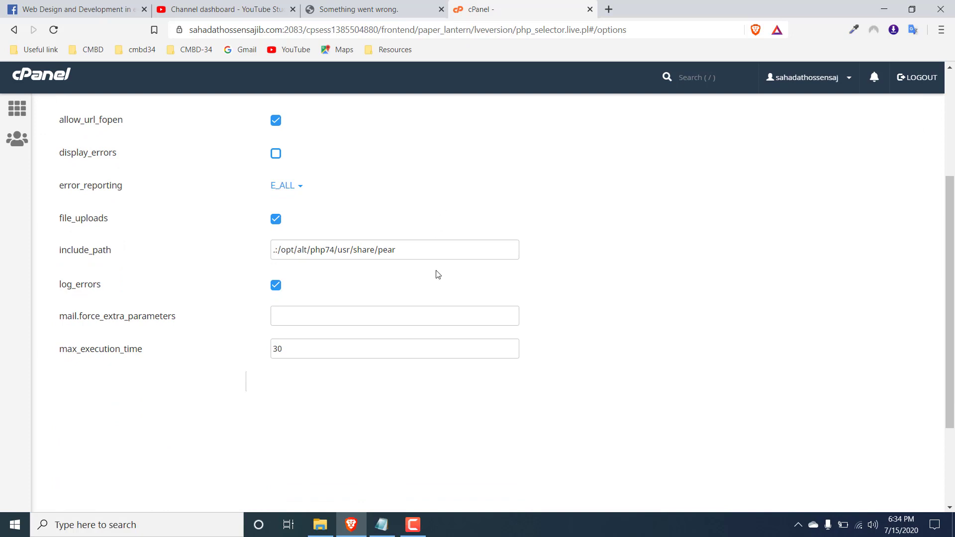
scroll(440, 278, "down", 2)
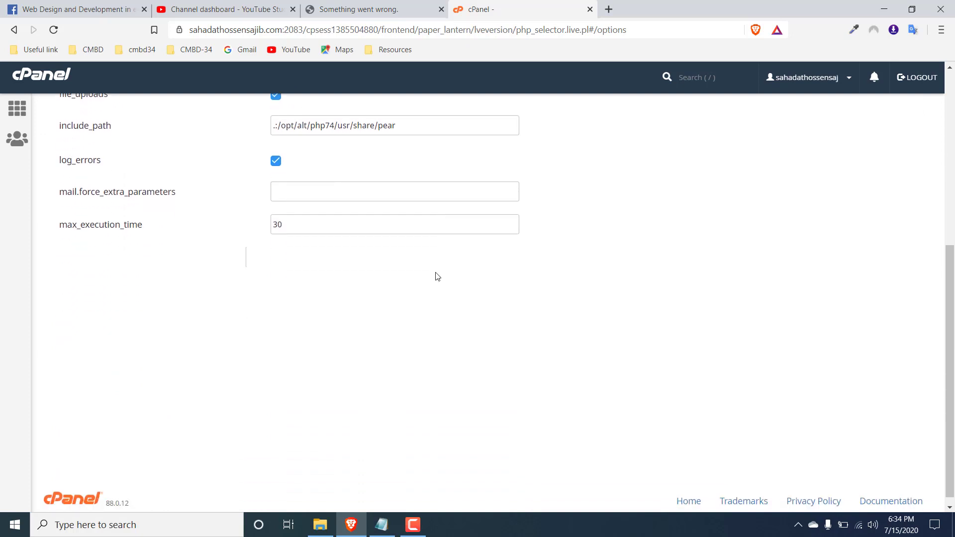
scroll(437, 276, "up", 5)
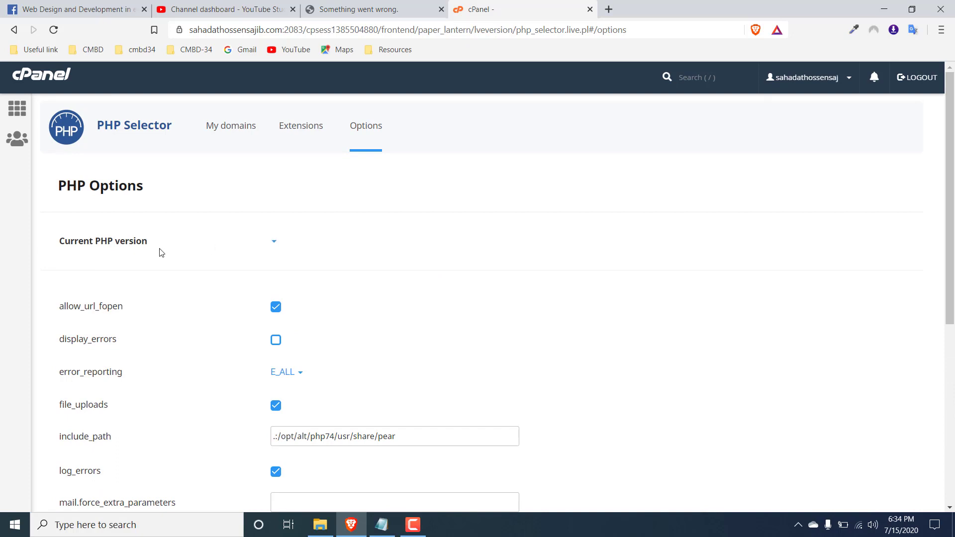
scroll(279, 244, "down", 5)
scroll(307, 277, "up", 3)
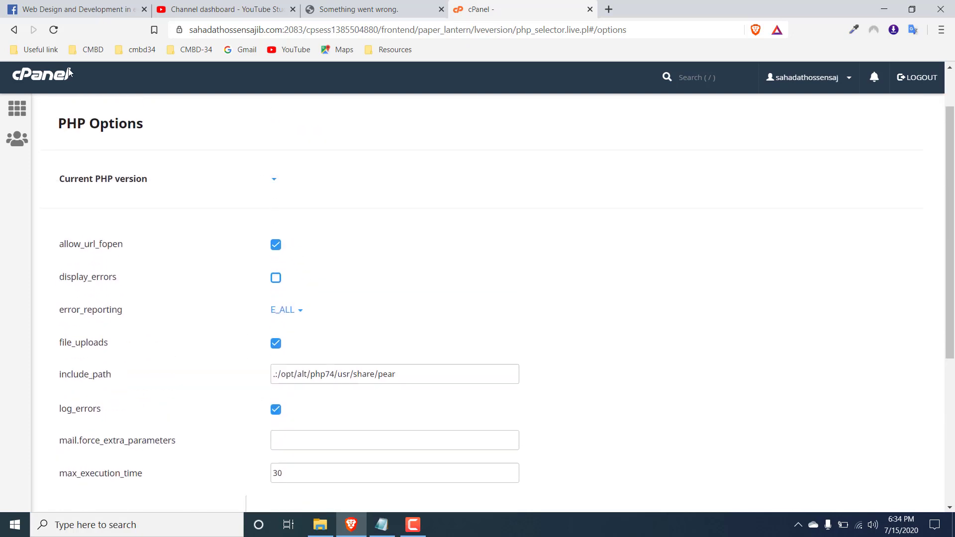
Reload the PHP Options page and check the listed settings again for the missing limits
left_click(54, 30)
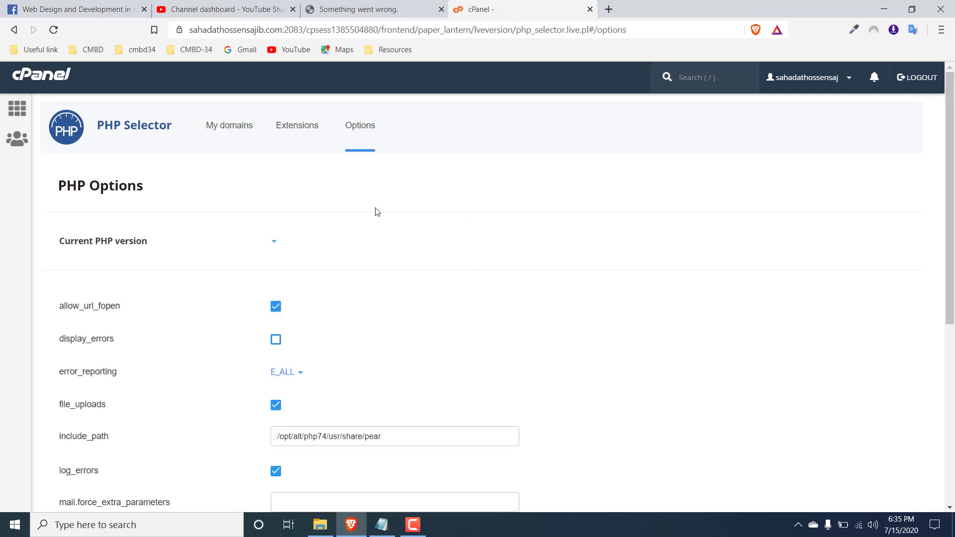
scroll(382, 215, "down", 6)
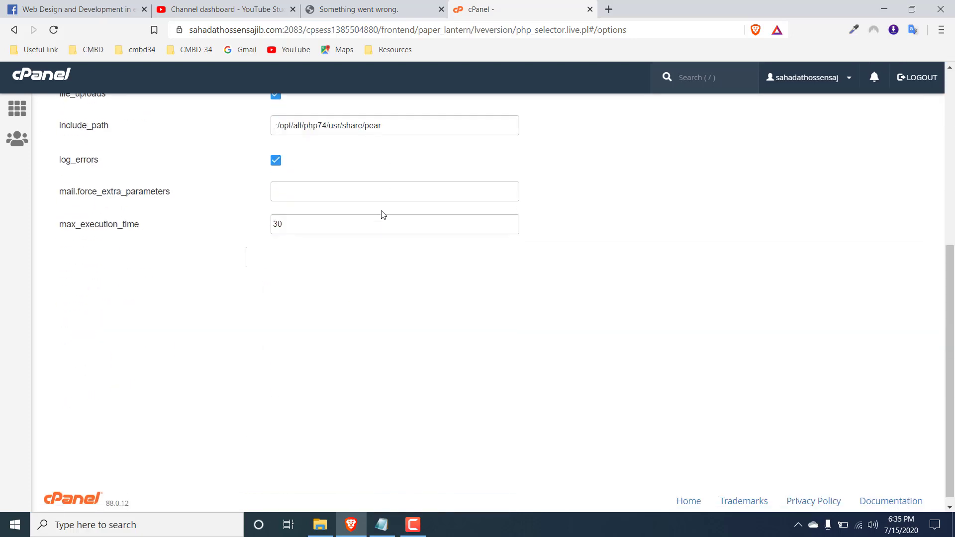
left_click(251, 266)
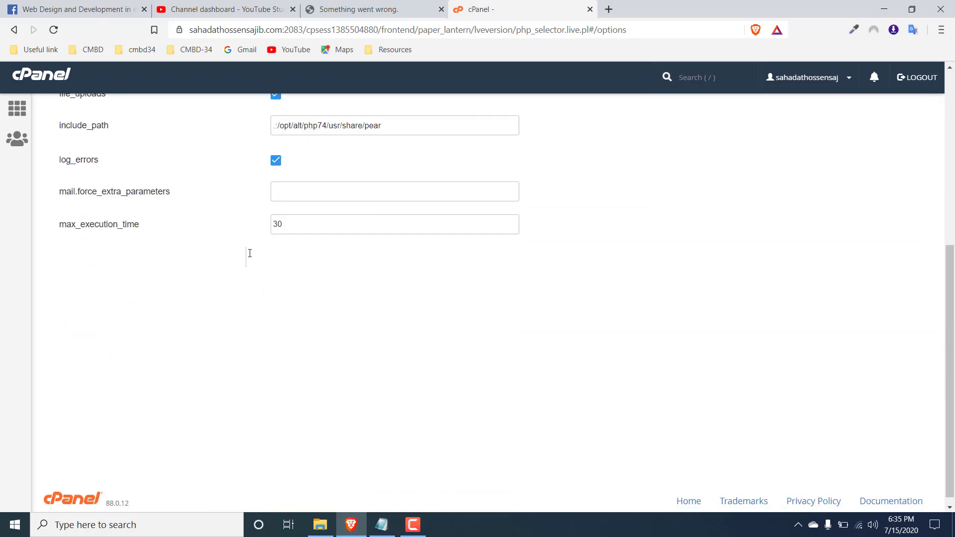
scroll(275, 253, "up", 6)
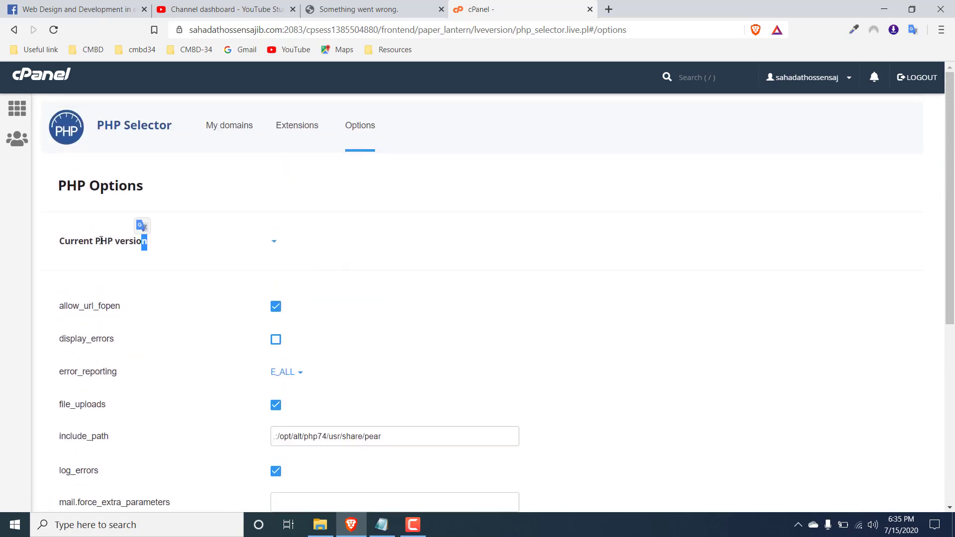
Set 7.3 as the domain's current PHP version and look through the PHP Options offered for it
left_click(294, 128)
left_click(227, 132)
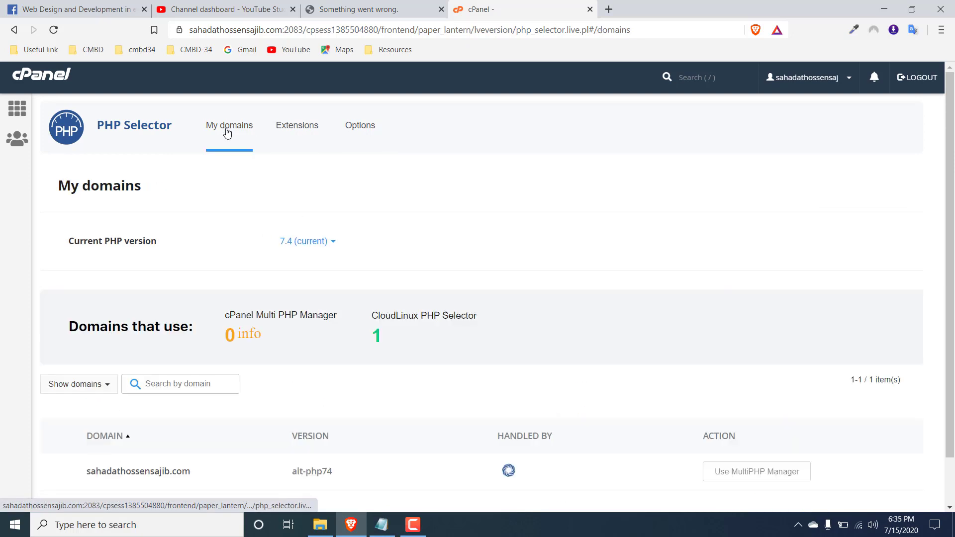
left_click(302, 242)
scroll(318, 279, "down", 2)
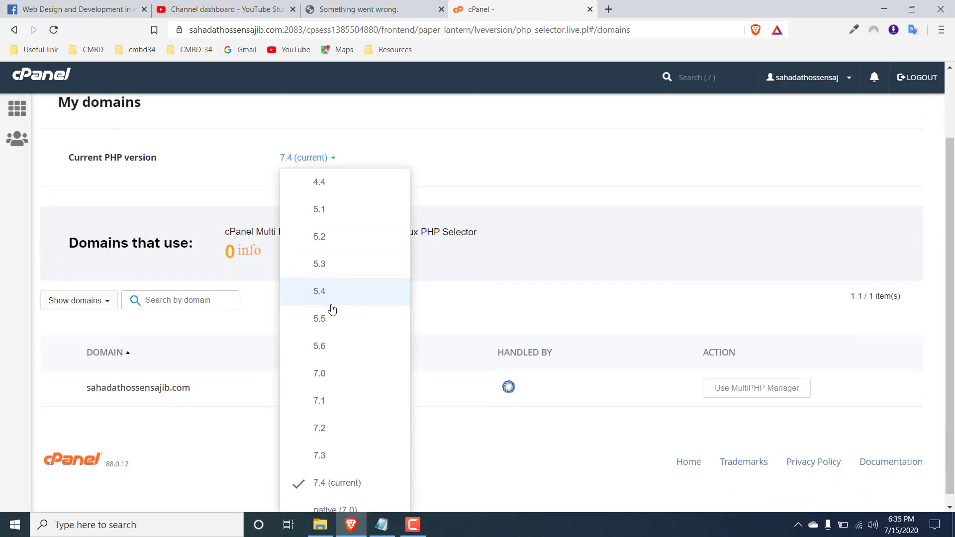
left_click(330, 443)
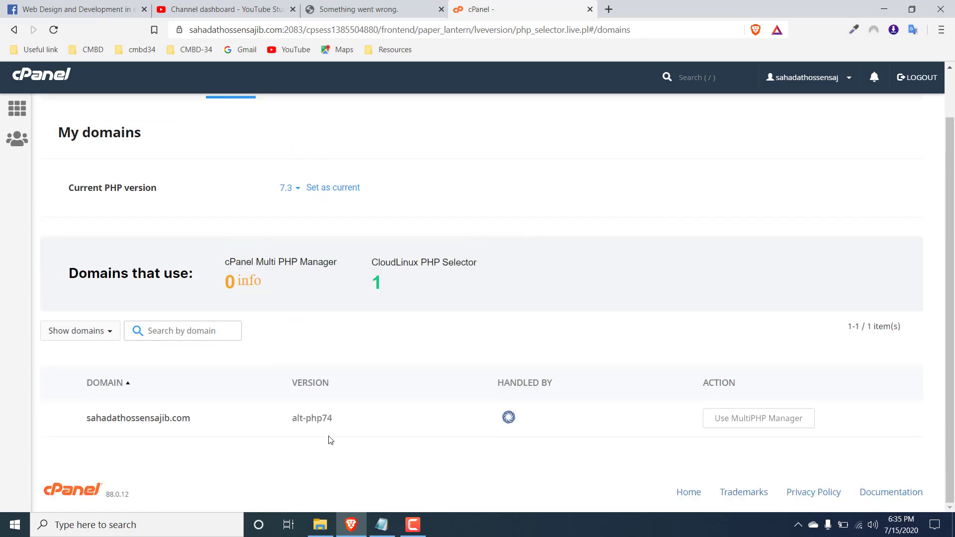
left_click(336, 191)
scroll(312, 205, "up", 1)
left_click(370, 127)
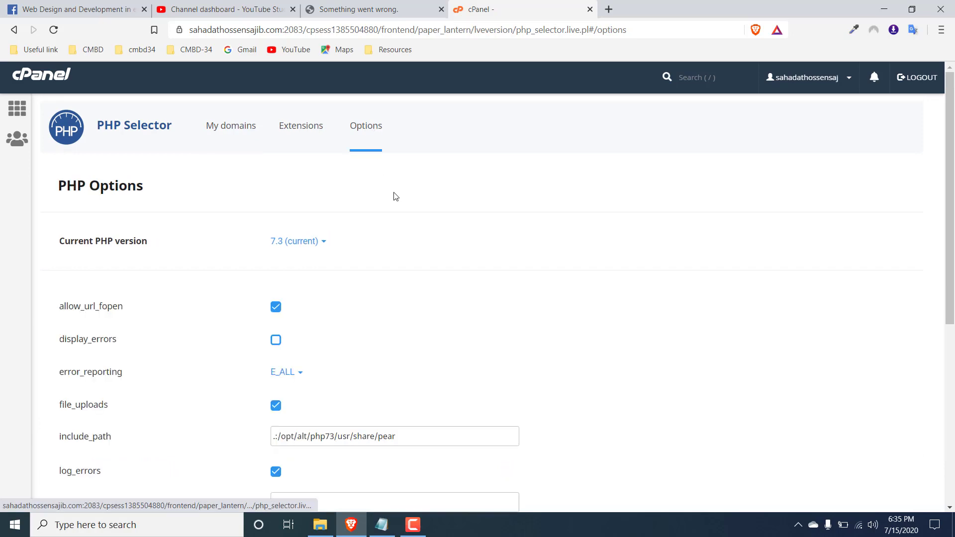
scroll(396, 197, "down", 6)
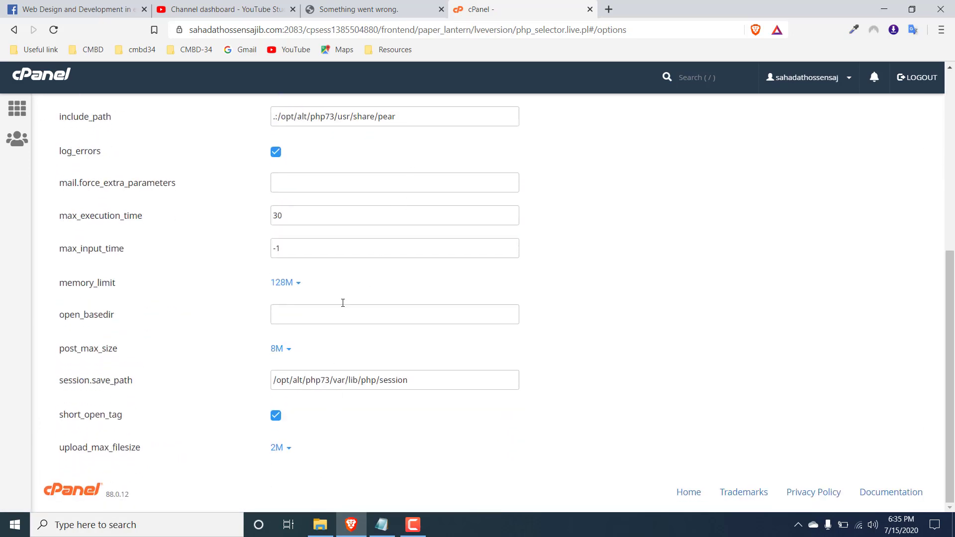
scroll(342, 303, "up", 6)
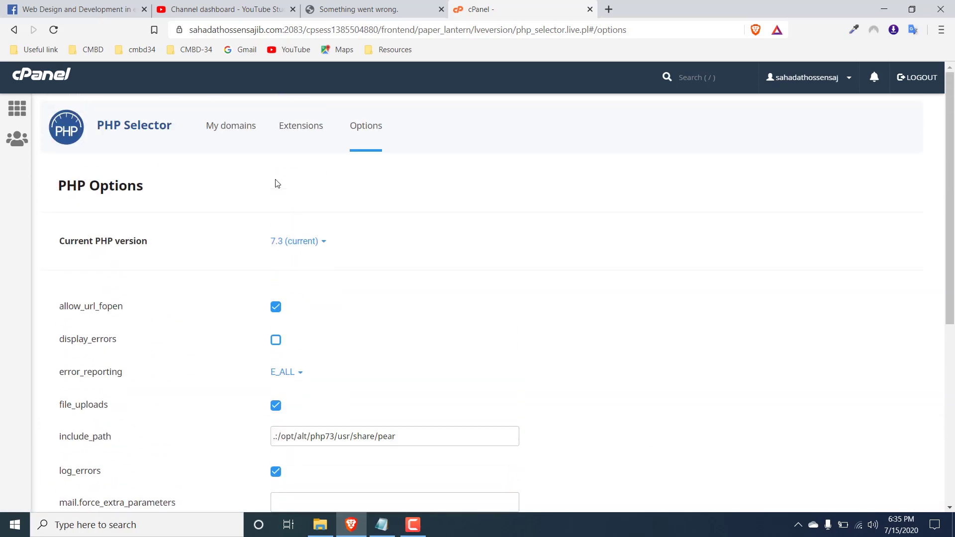
Switch the domain's current PHP version to 7.4 and recheck its PHP Options for the upload and memory limits
left_click(237, 132)
left_click(299, 242)
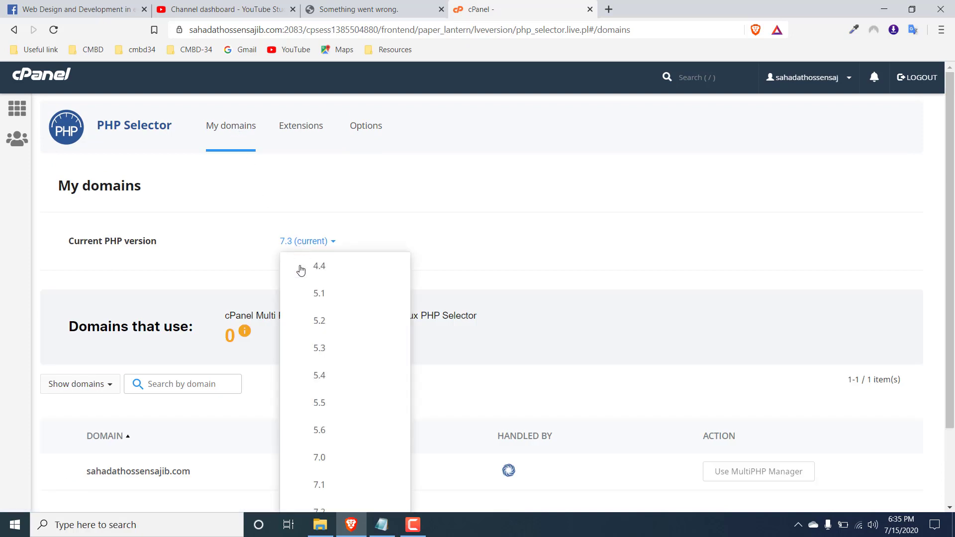
scroll(300, 270, "down", 2)
left_click(308, 469)
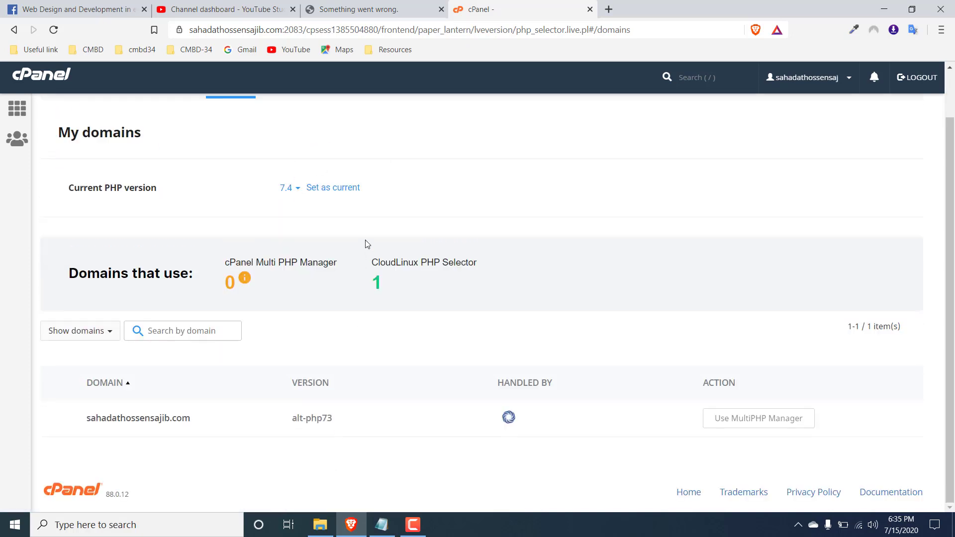
left_click(342, 188)
scroll(313, 193, "up", 1)
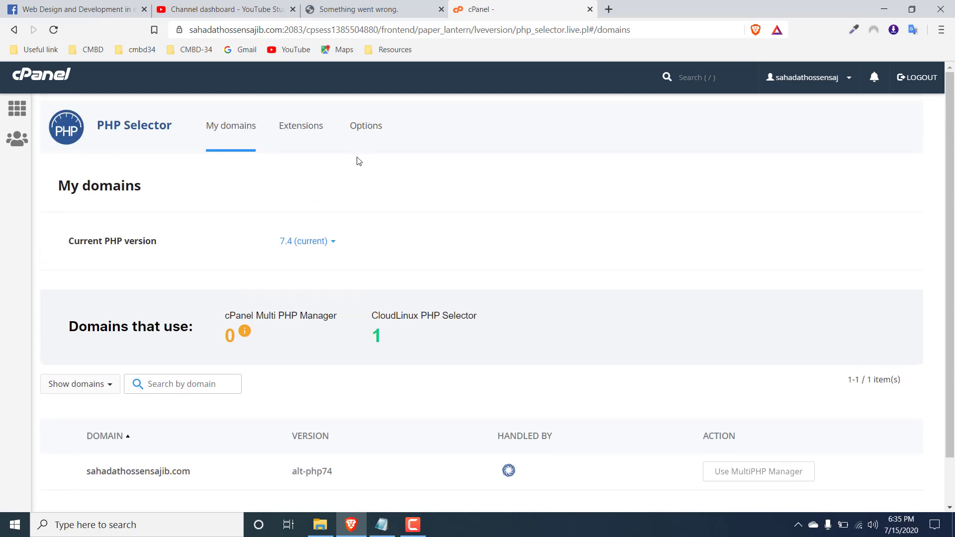
left_click(363, 125)
scroll(398, 183, "down", 6)
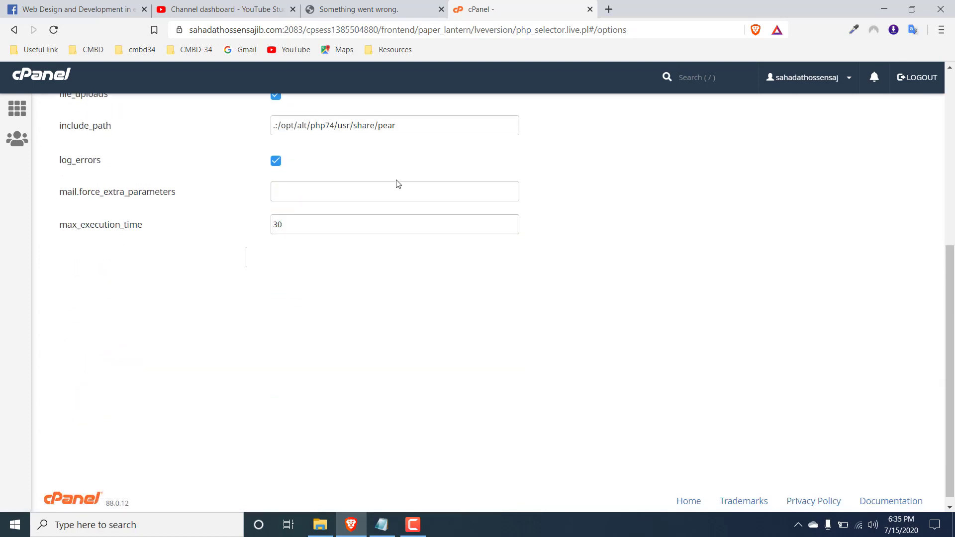
scroll(398, 184, "up", 3)
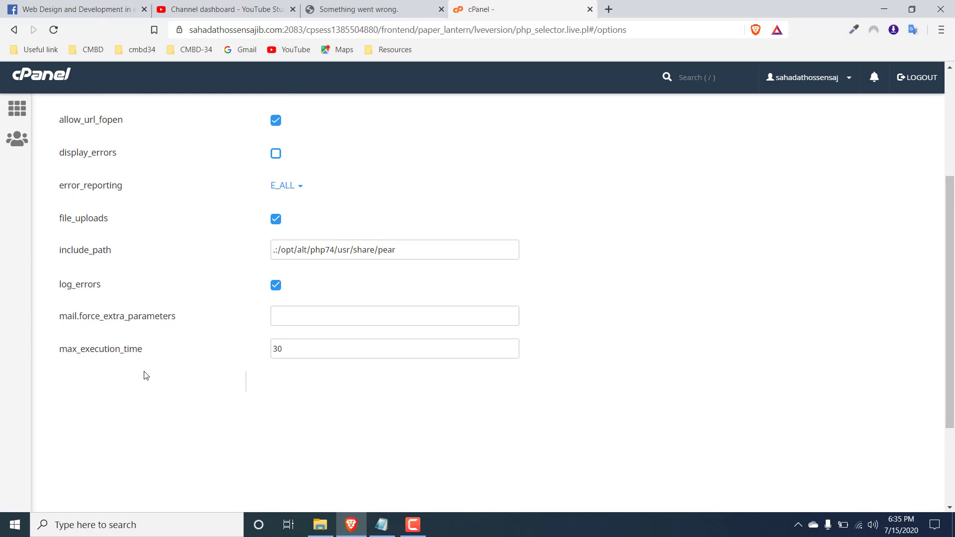
scroll(266, 250, "up", 3)
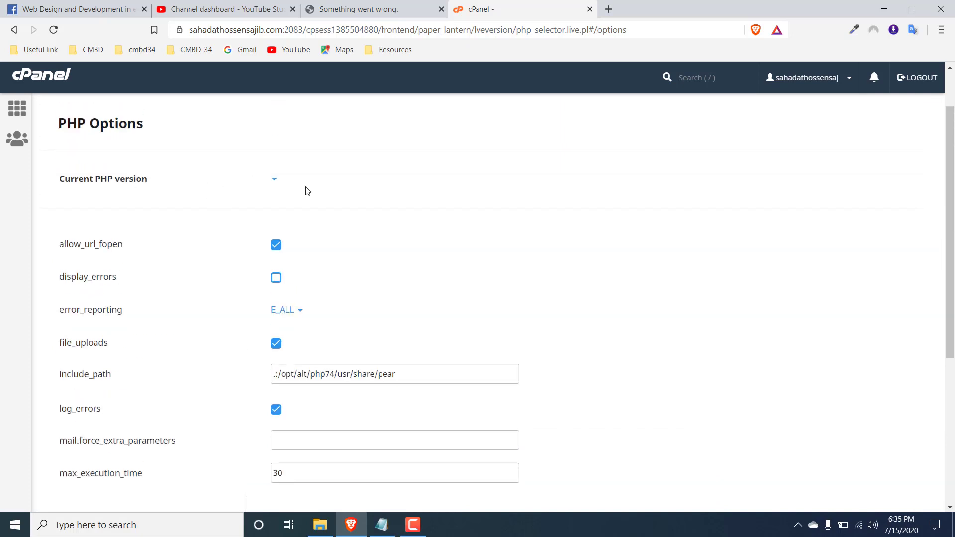
scroll(308, 191, "down", 4)
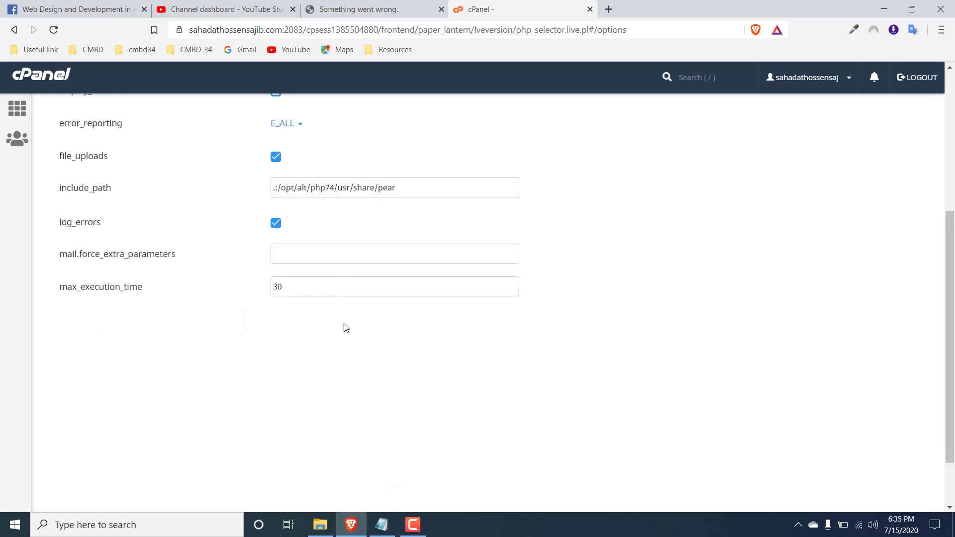
scroll(346, 327, "up", 5)
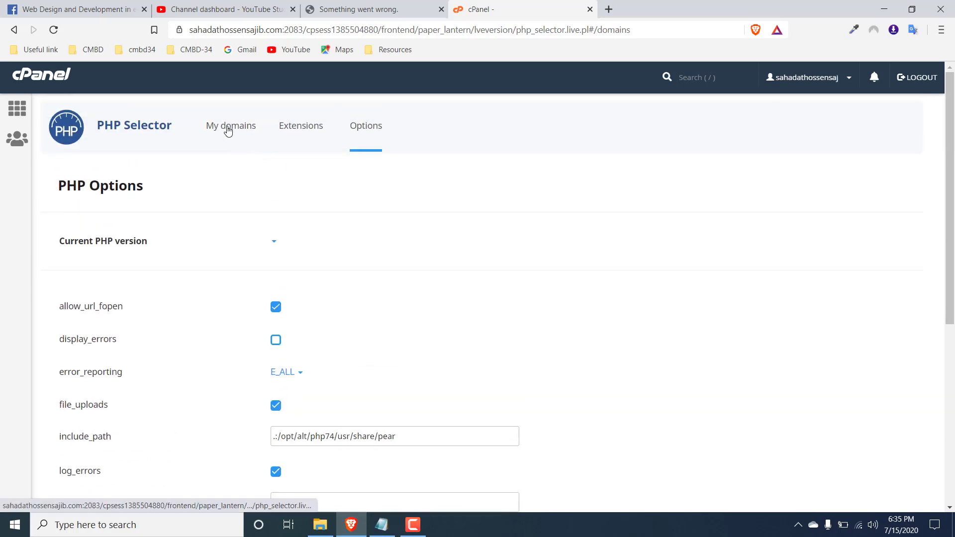
Set 7.3 as the current PHP version under My domains
left_click(229, 127)
left_click(308, 242)
scroll(348, 338, "down", 2)
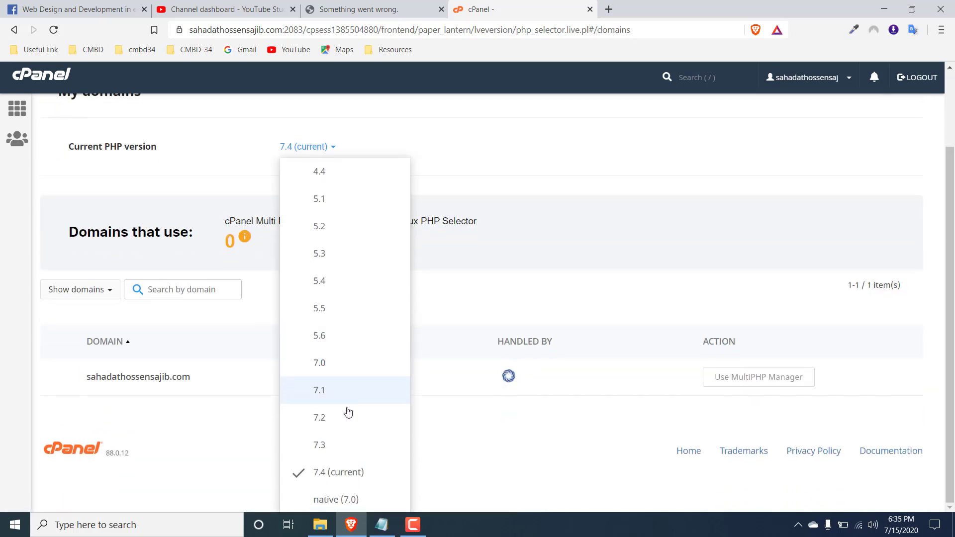
left_click(336, 442)
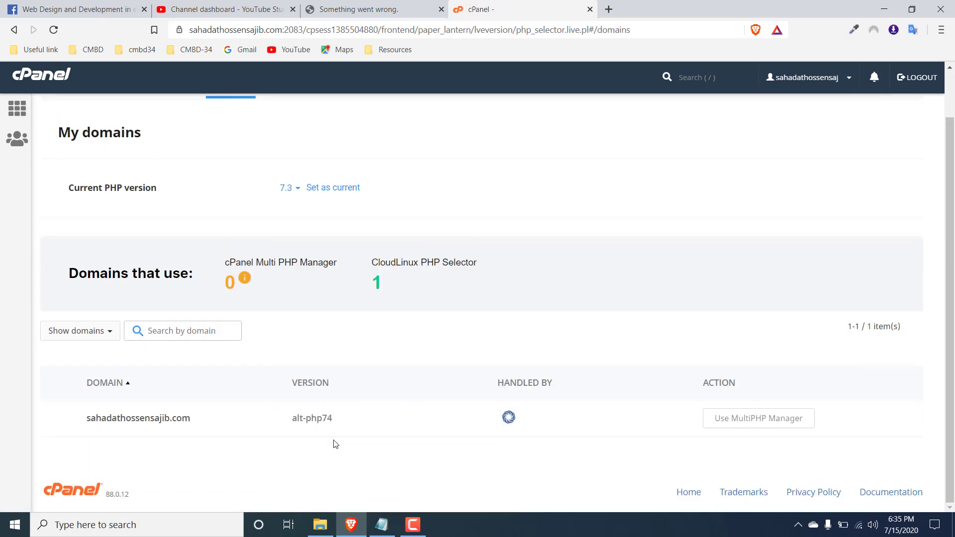
left_click(345, 188)
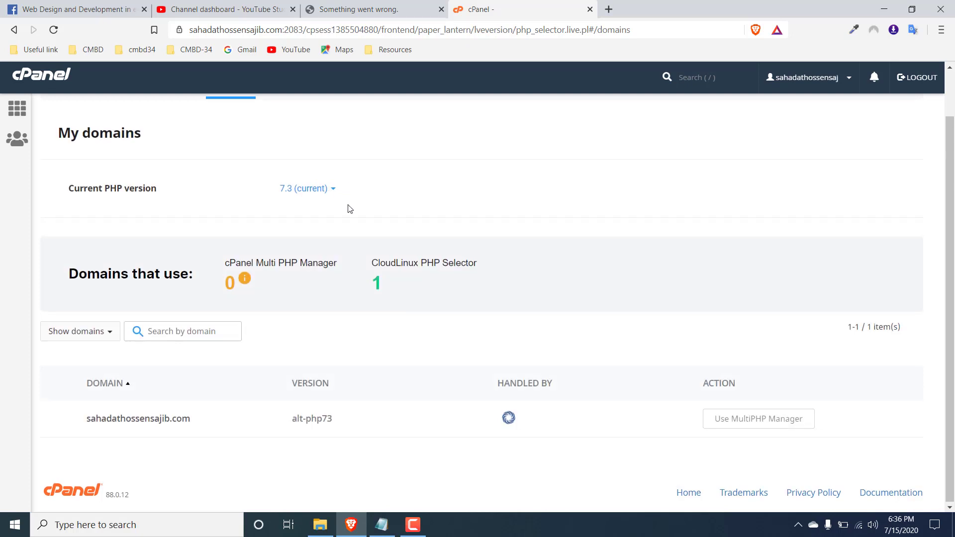
scroll(356, 179, "up", 1)
Open the PHP Options for version 7.3 and set max_execution_time to 10000
left_click(366, 126)
scroll(429, 209, "down", 6)
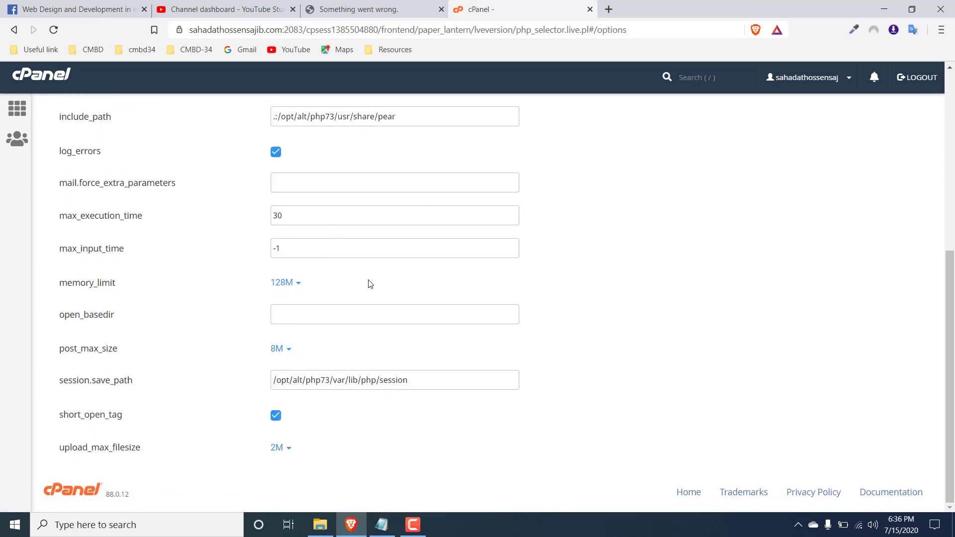
scroll(370, 284, "up", 3)
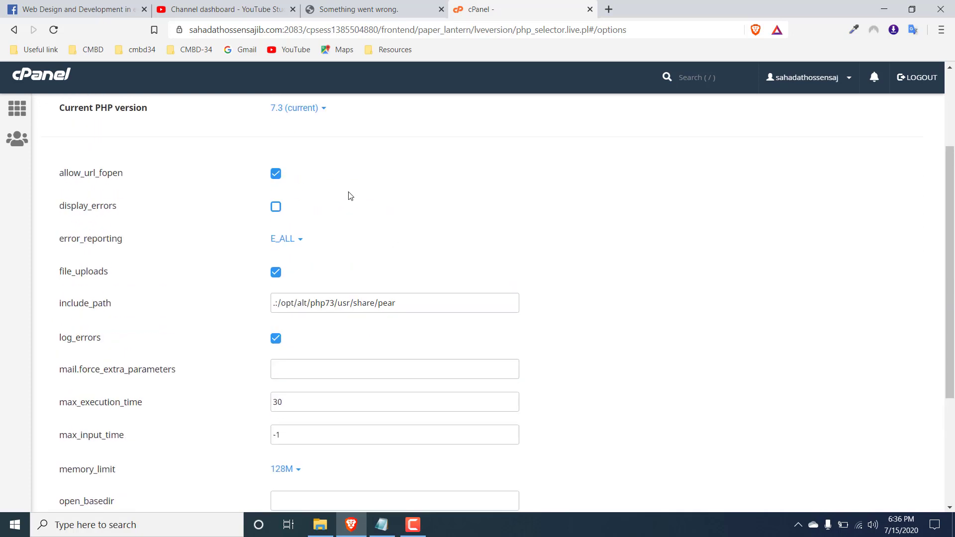
scroll(348, 196, "down", 2)
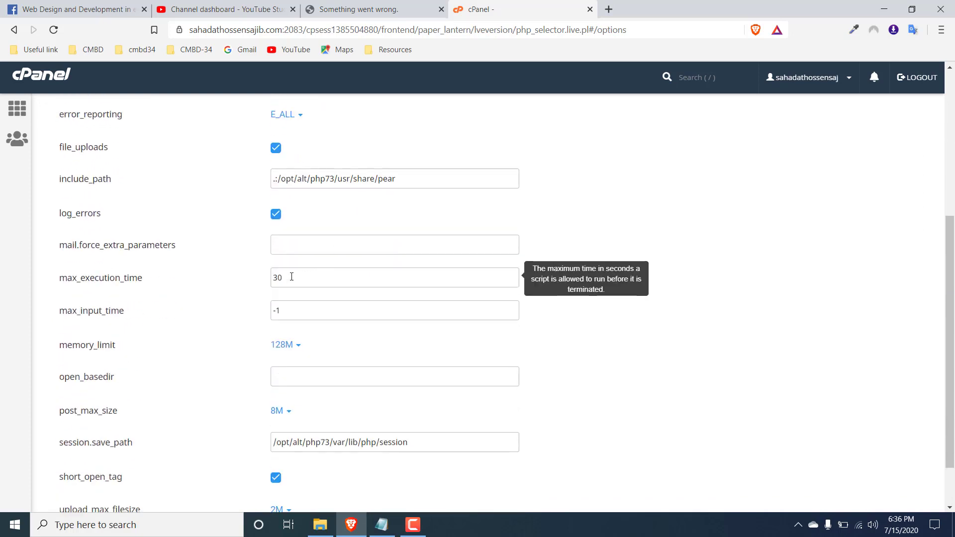
left_click_drag(105, 279, 144, 280)
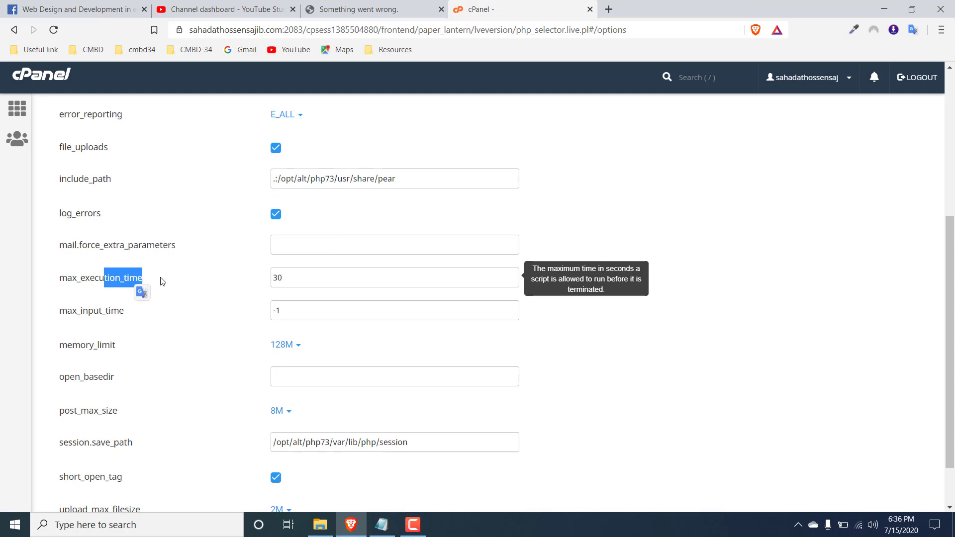
left_click(161, 279)
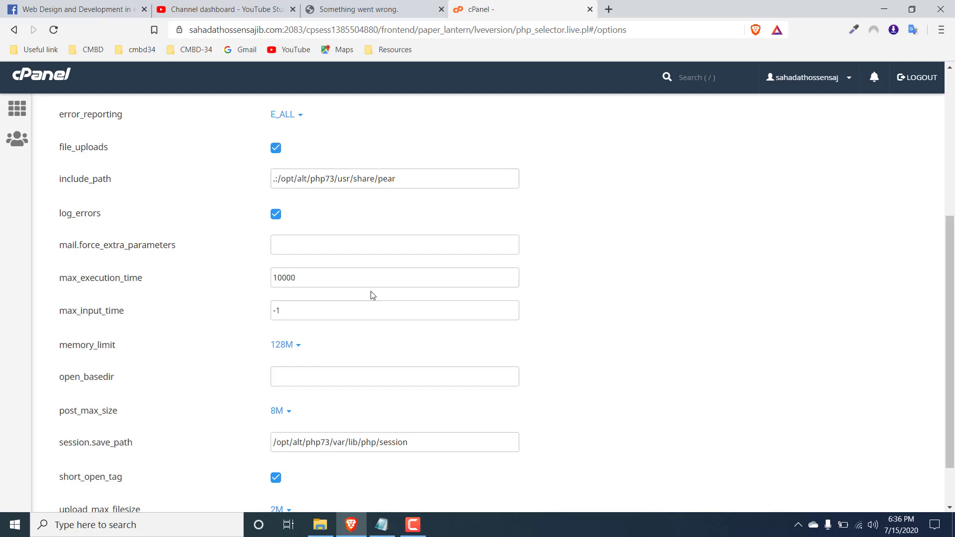
double_click(322, 278)
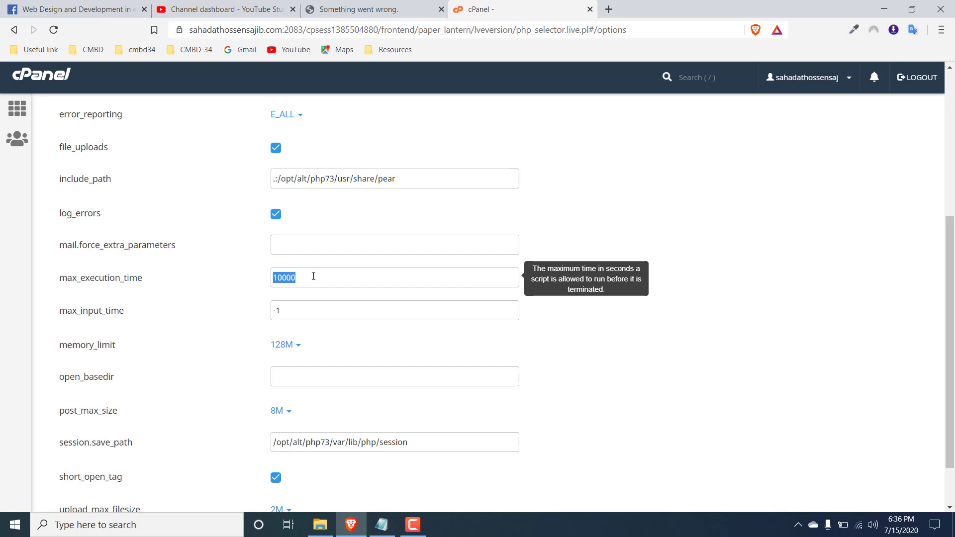
left_click(313, 277)
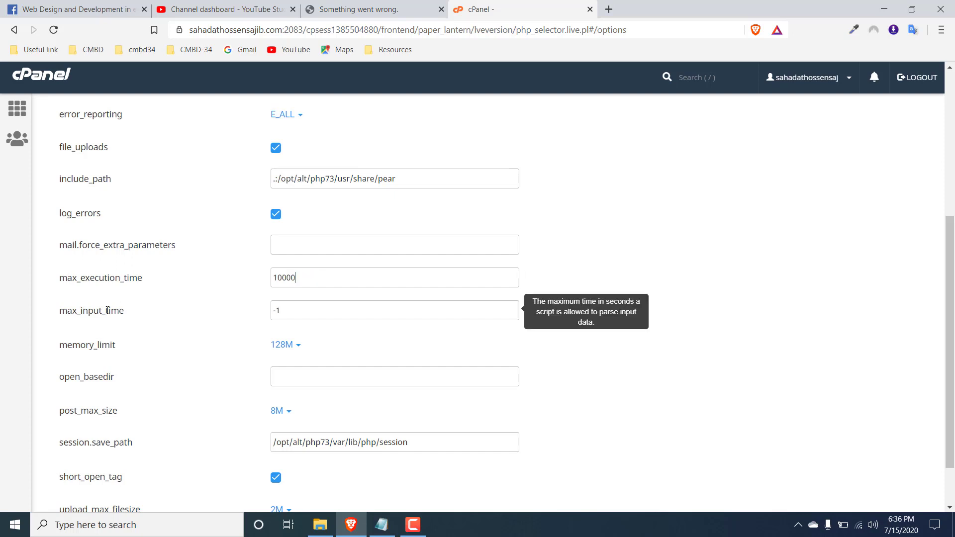
Set max_input_time to 10000 and save the value
left_click_drag(107, 311, 139, 312)
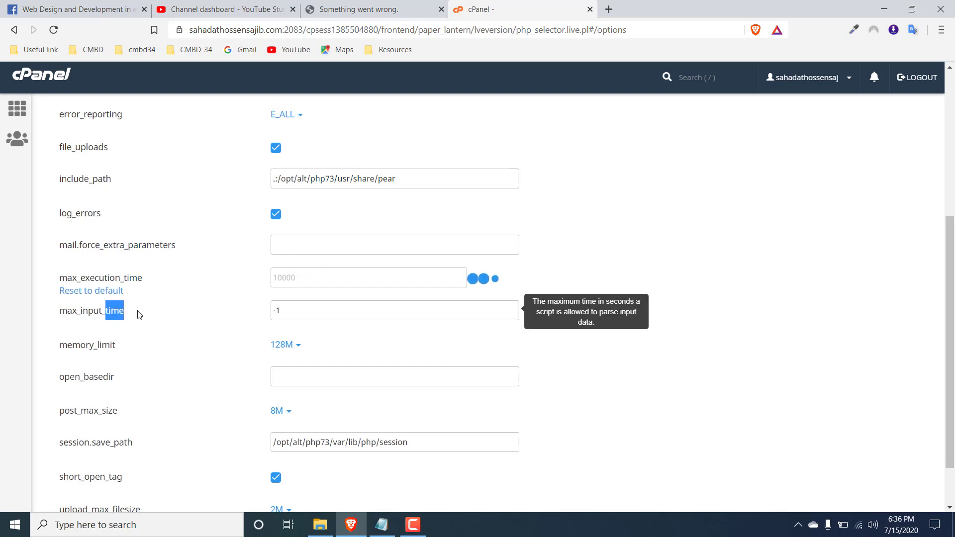
triple_click(304, 312)
type("10000")
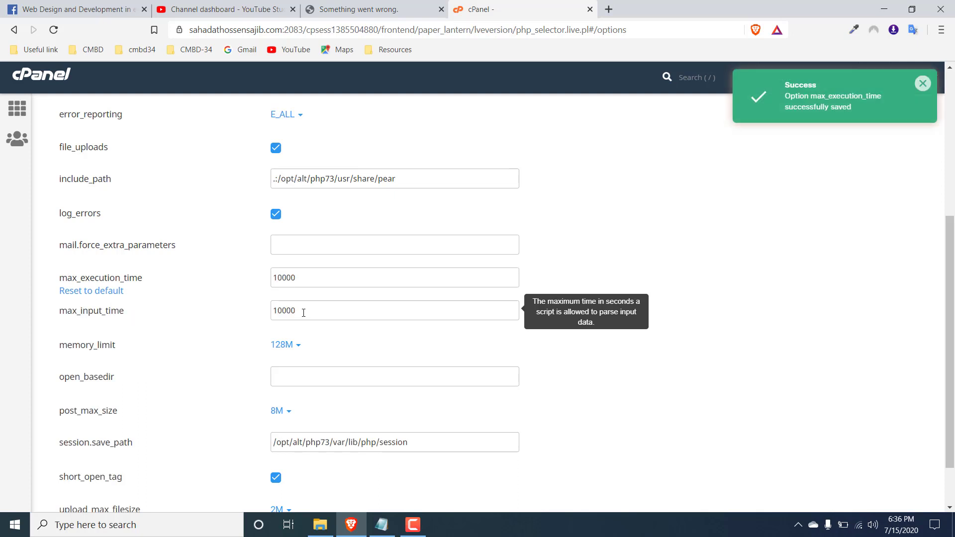
left_click(557, 281)
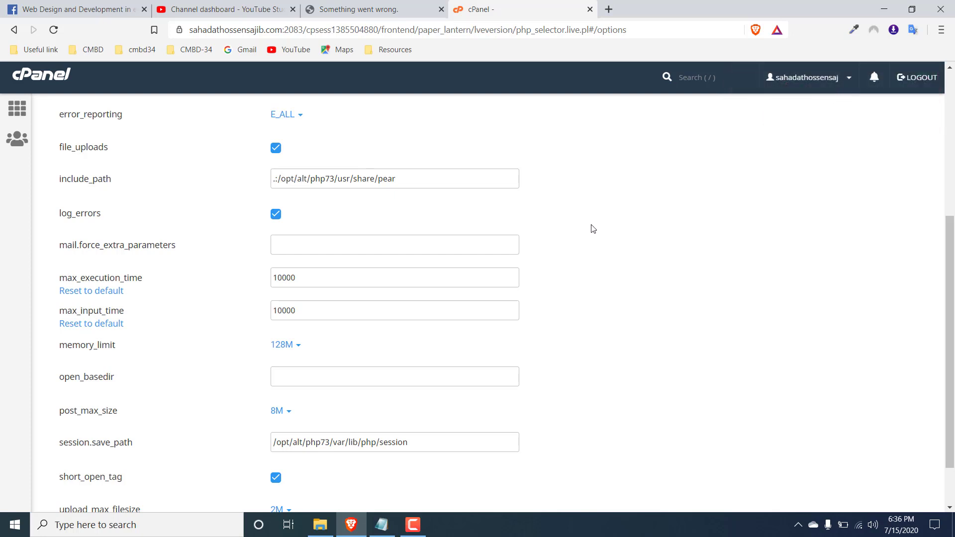
Set the PHP memory_limit to 512M
scroll(540, 229, "down", 2)
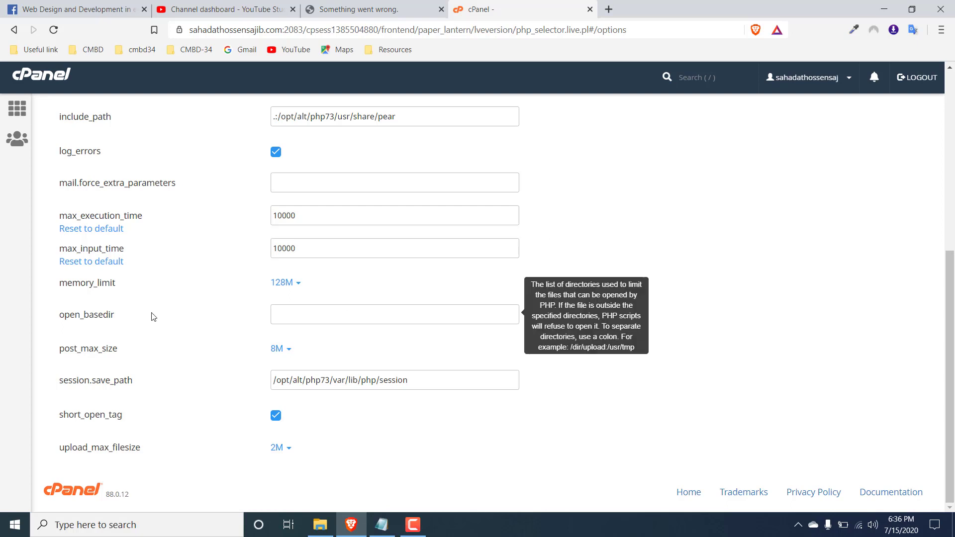
mouse_move(95, 282)
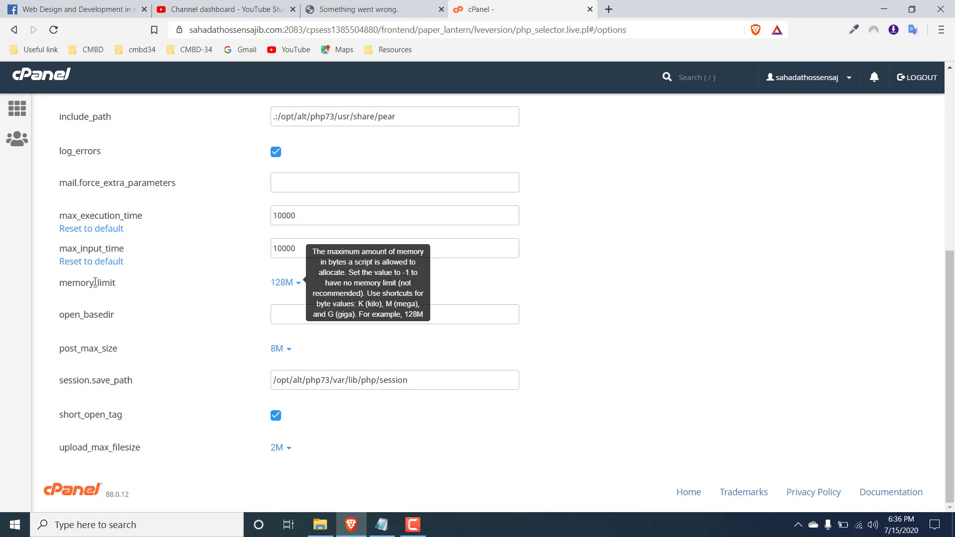
left_click(286, 283)
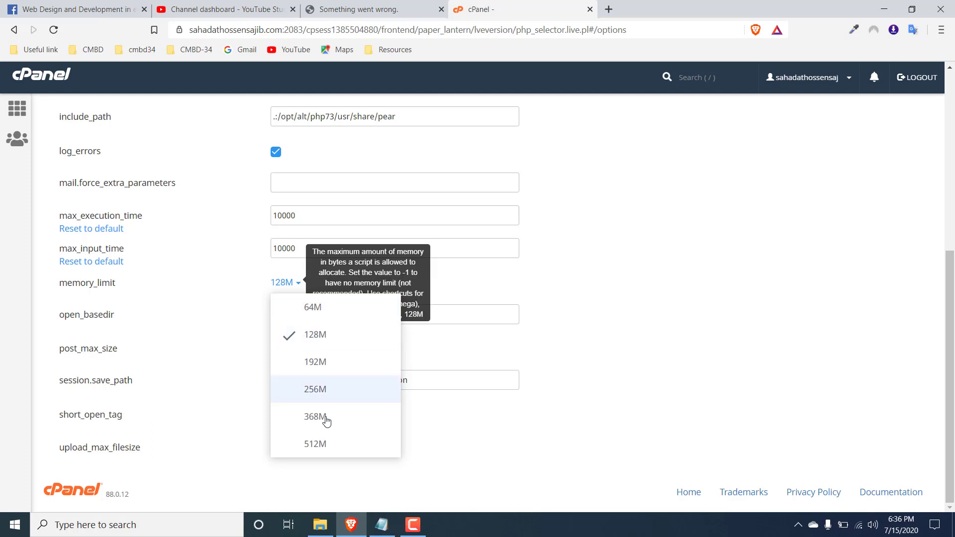
left_click(317, 449)
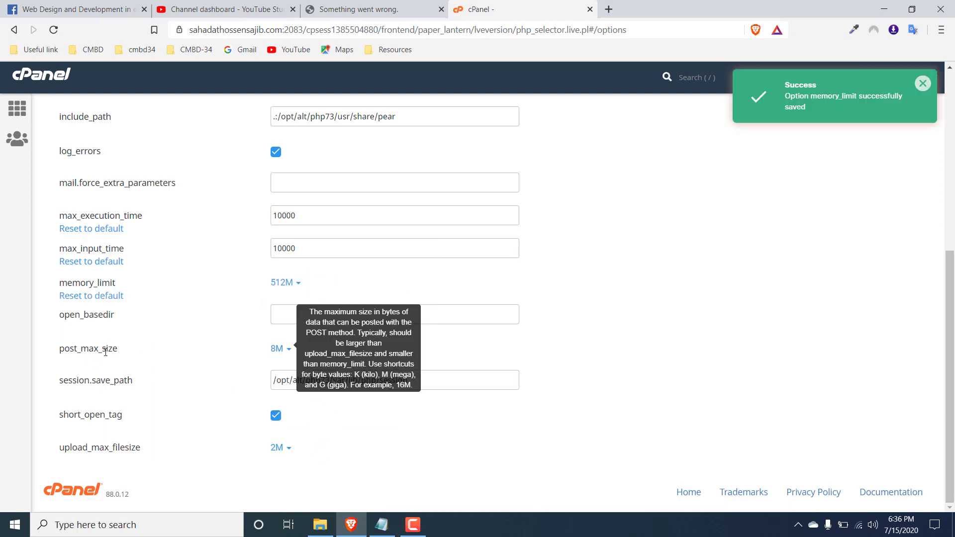
Set post_max_size to 128M and upload_max_filesize to 1G in the PHP options
left_click(275, 349)
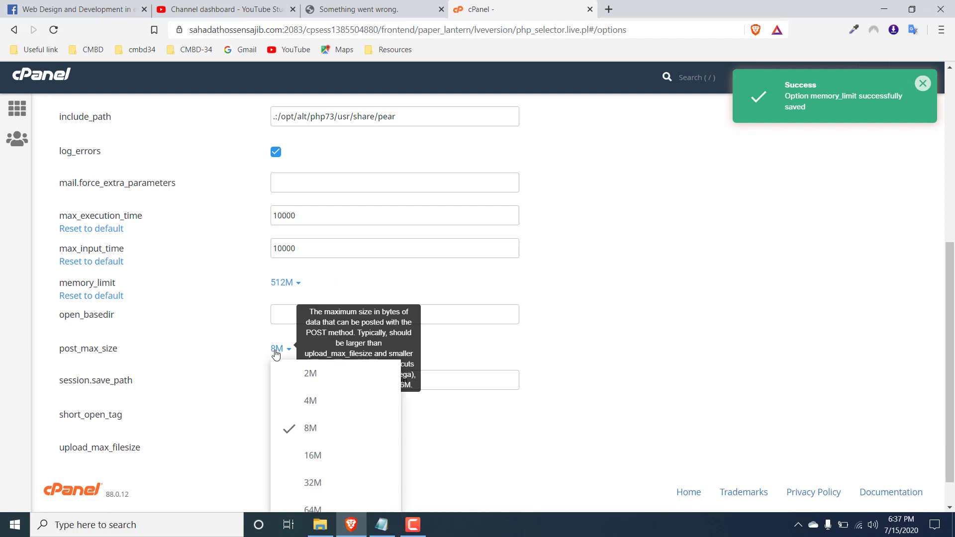
scroll(315, 401, "down", 1)
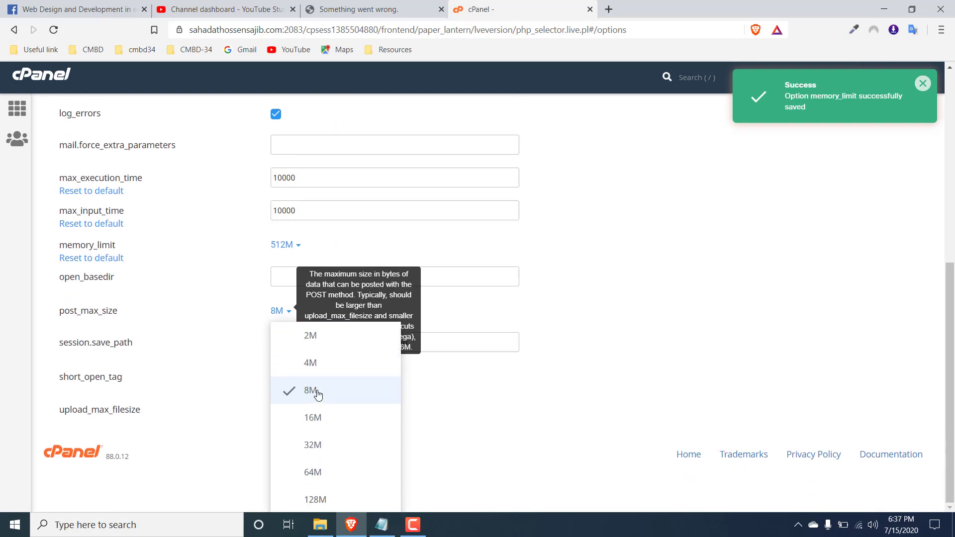
left_click(321, 497)
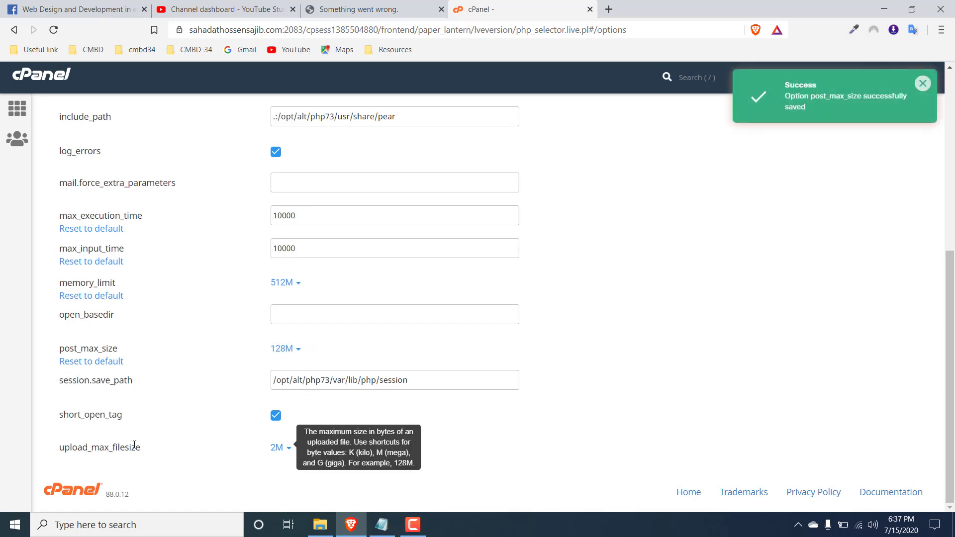
left_click(280, 450)
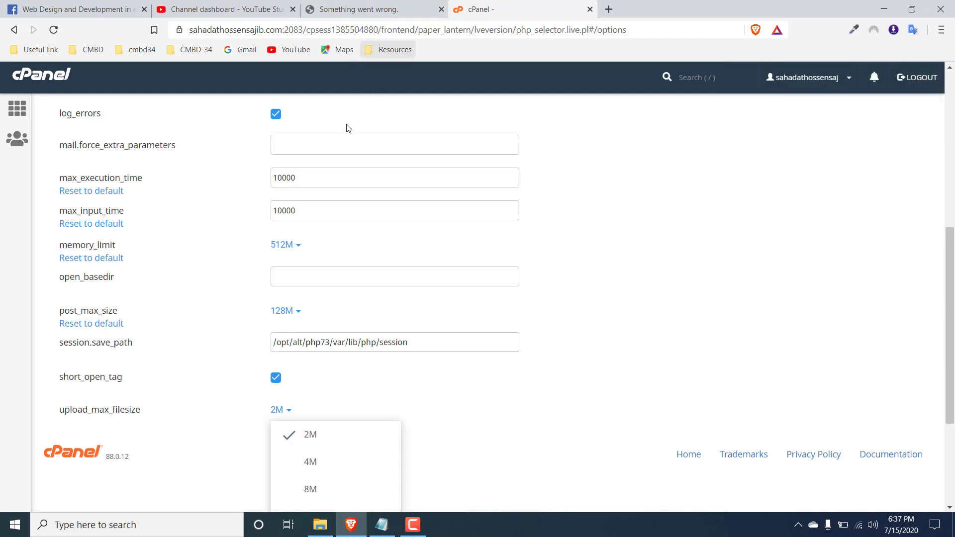
scroll(334, 438, "down", 4)
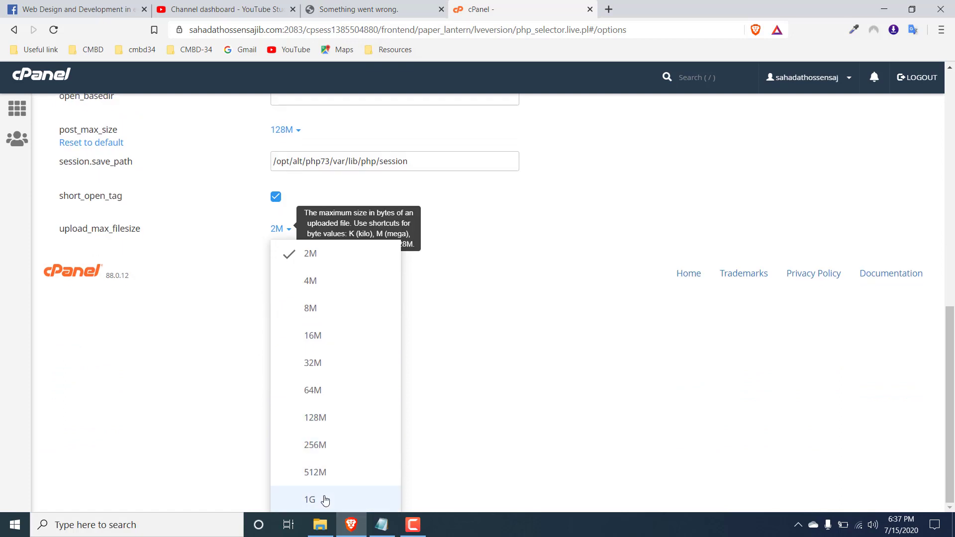
left_click(325, 499)
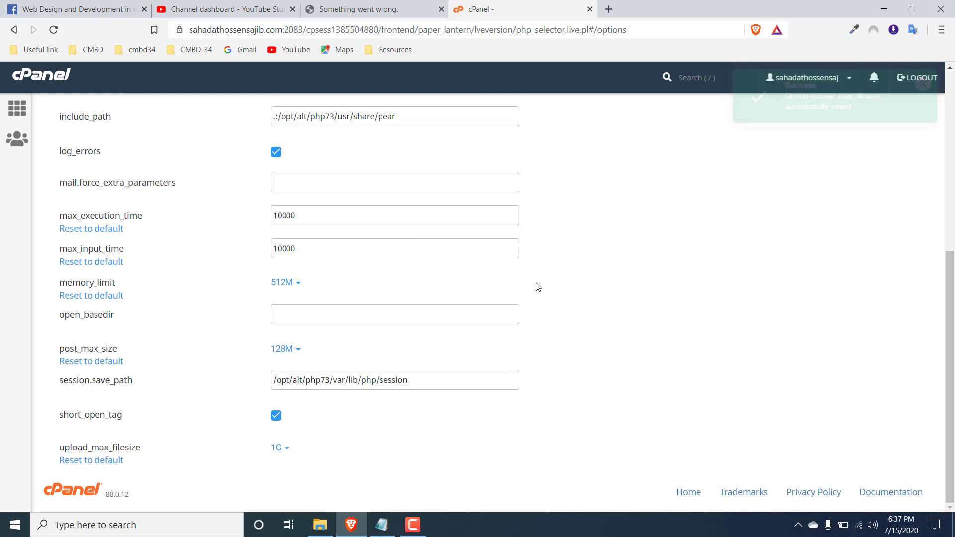
Switch to WordPress and load the wp-admin dashboard by removing "/update.php?action=upload-theme" from the expired page's address
left_click(388, 8)
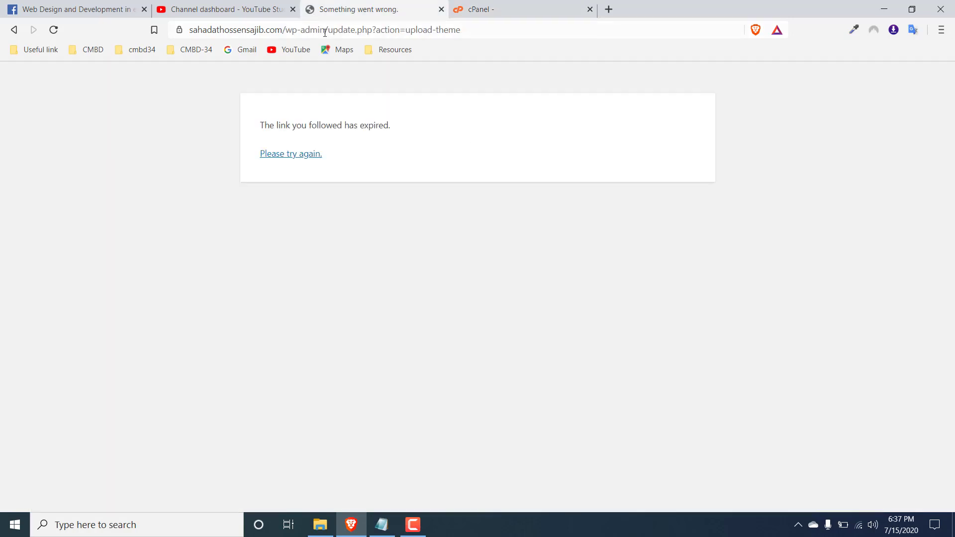
left_click_drag(328, 29, 475, 28)
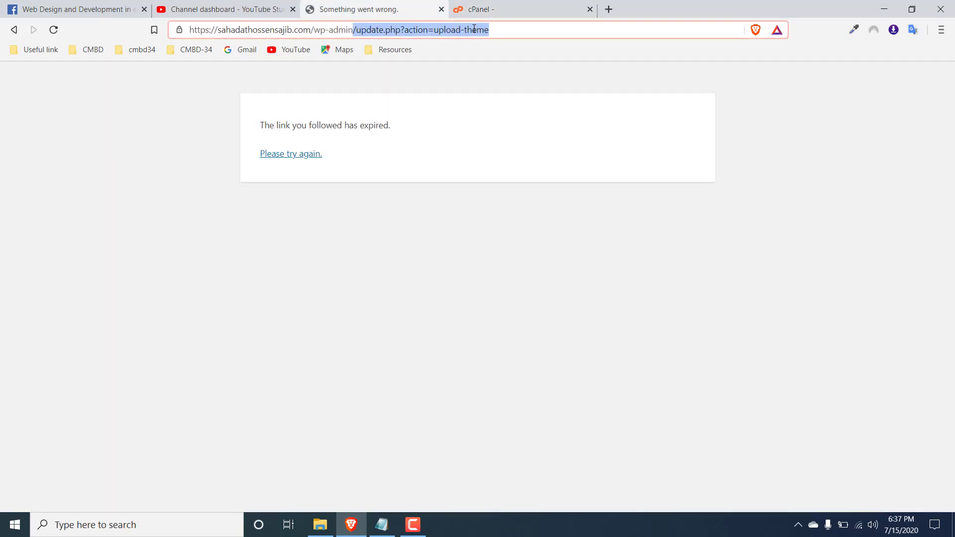
key("BackSpace")
key("Return")
left_click(520, 5)
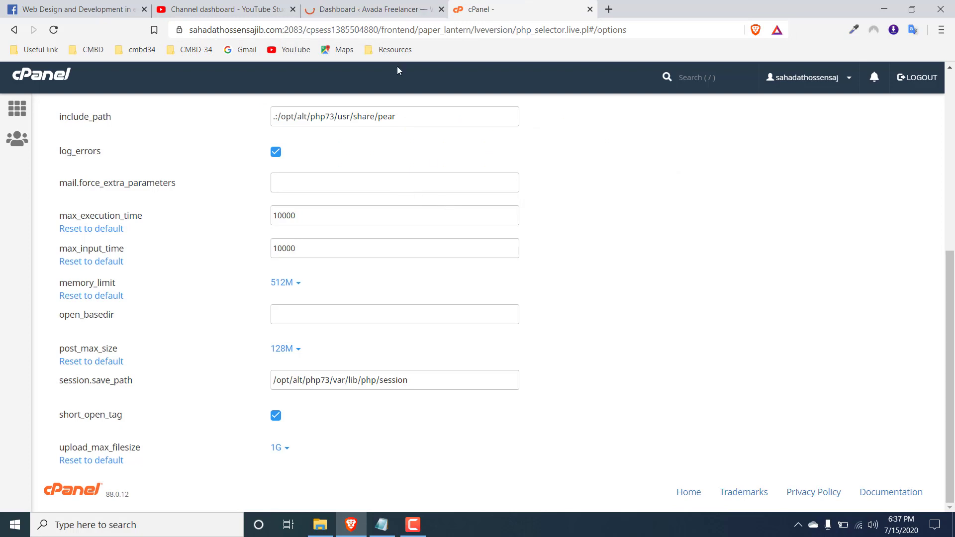
scroll(312, 166, "up", 3)
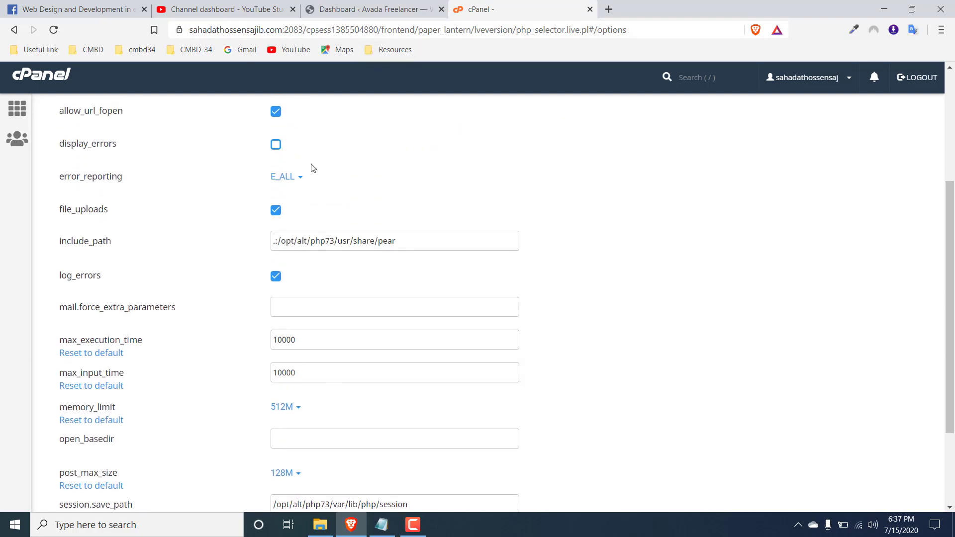
scroll(338, 313, "up", 3)
scroll(331, 294, "up", 1)
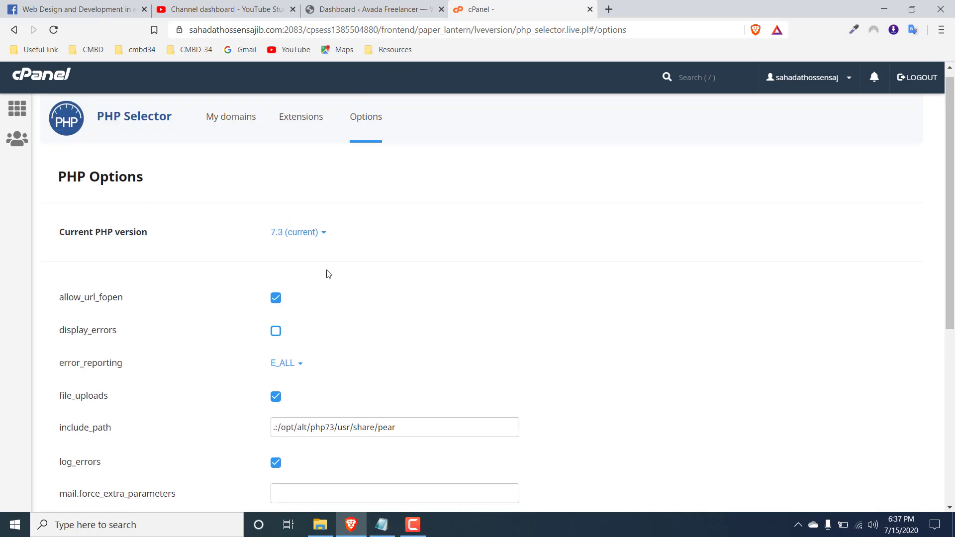
scroll(324, 258, "down", 2)
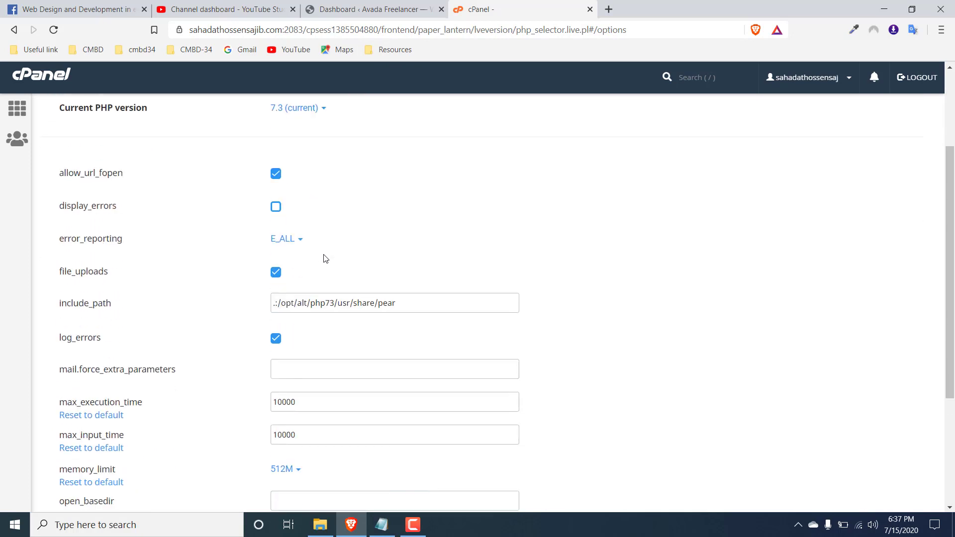
Switch back to WordPress and open the upload form for adding a new theme
left_click(358, 9)
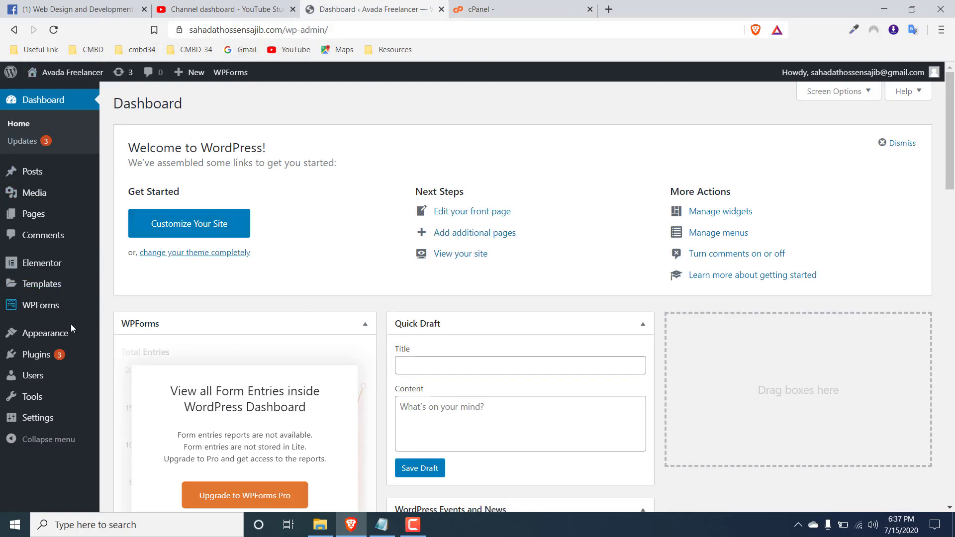
mouse_move(64, 334)
left_click(114, 337)
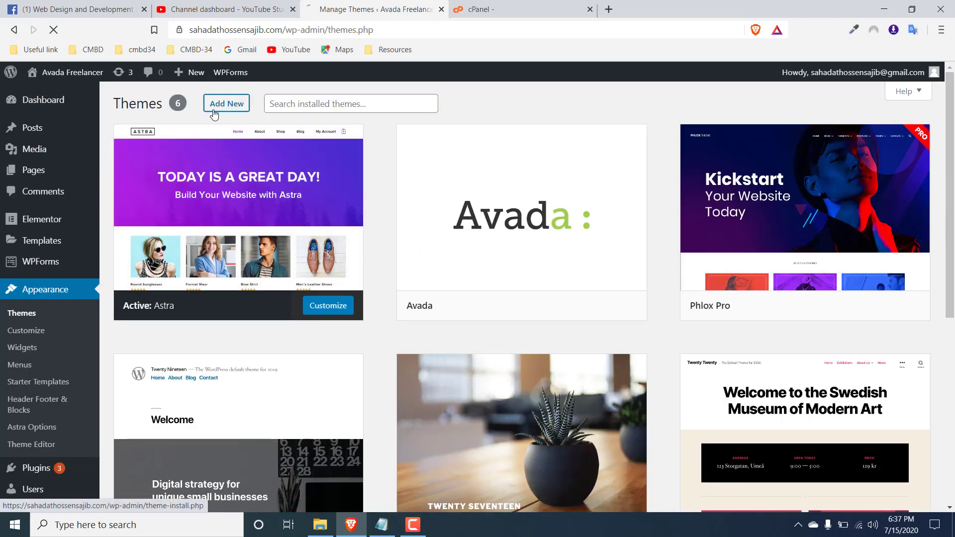
left_click(249, 108)
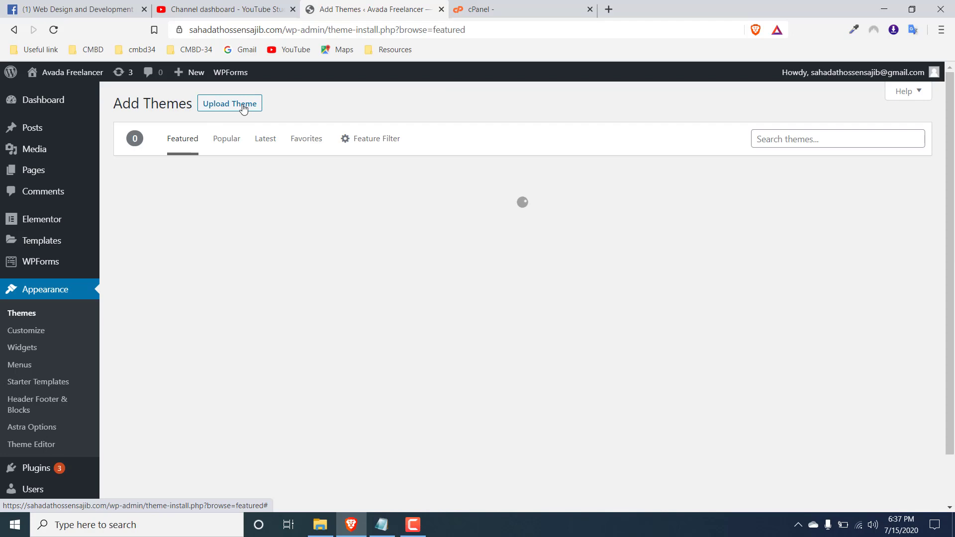
left_click(245, 104)
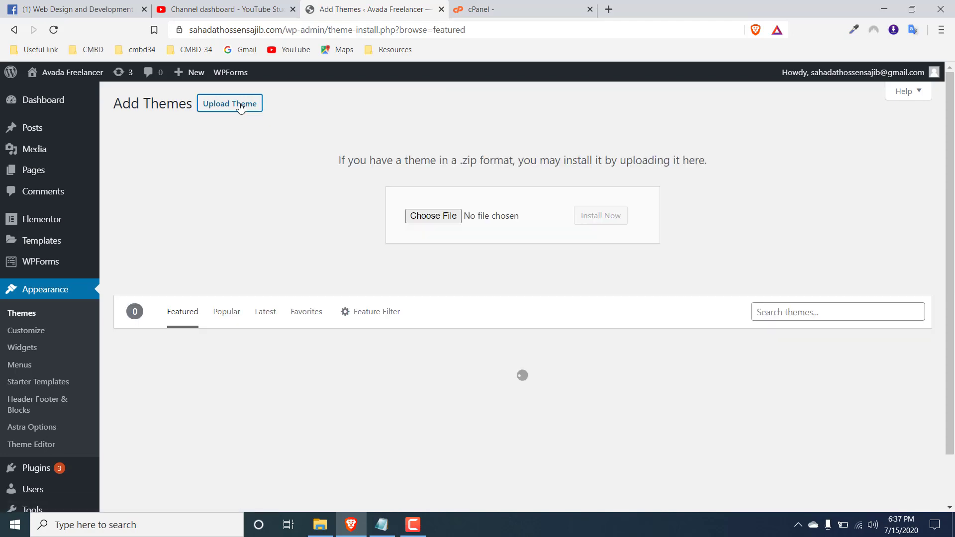
Choose the goodnews-5.9.6 zip archive from Downloads and start installing it as a theme
left_click(419, 216)
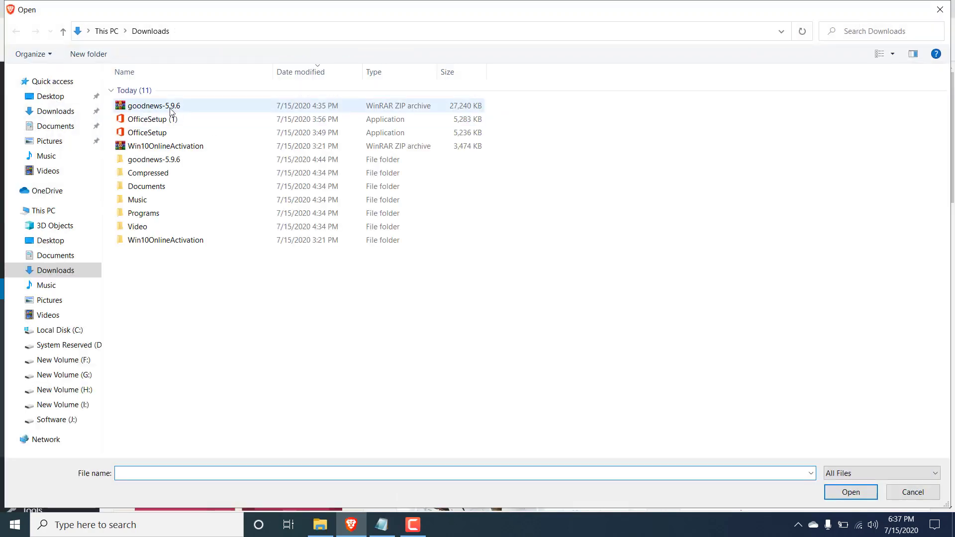
left_click(169, 106)
left_click(851, 493)
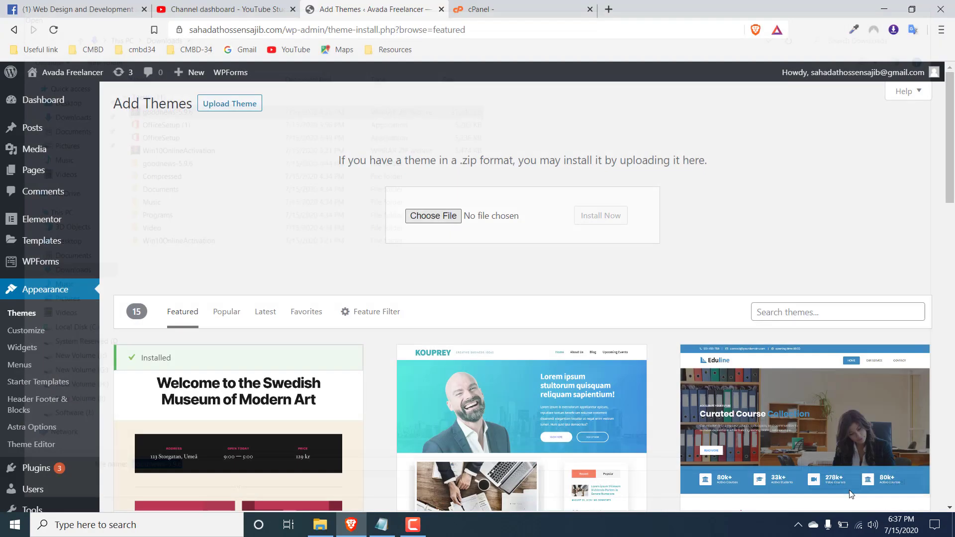
left_click(606, 212)
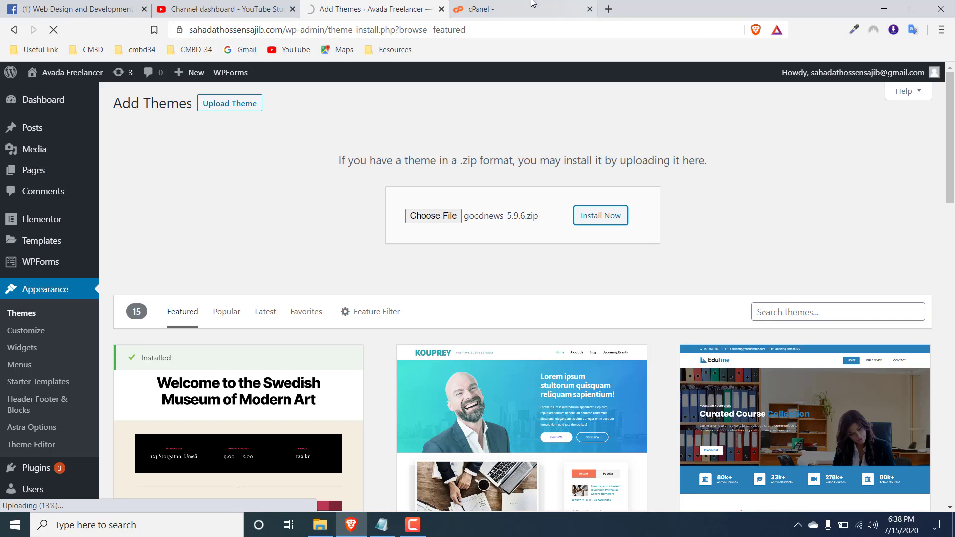
Examine the current PHP version and the raised limits in cPanel's PHP Options, checking the theme upload's progress in between
left_click(511, 6)
scroll(343, 249, "up", 3)
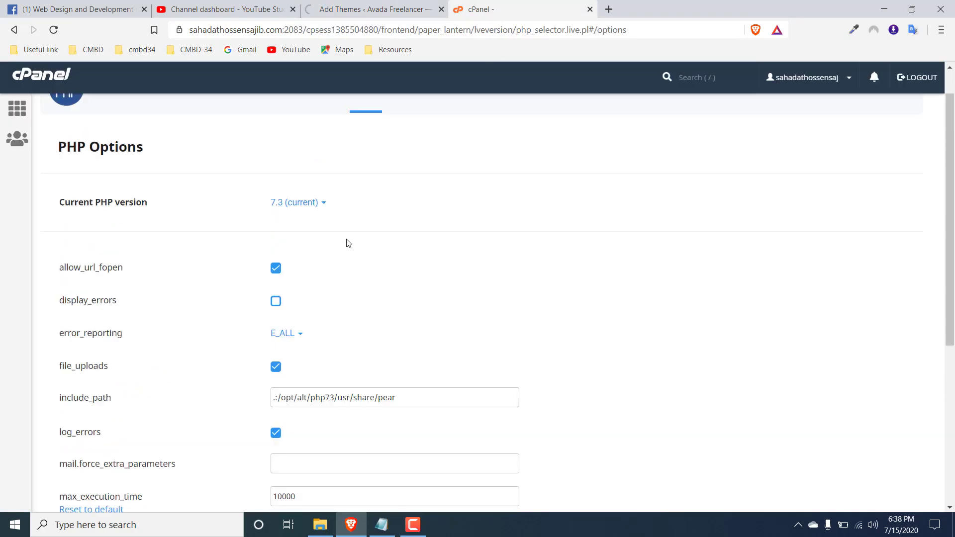
left_click_drag(98, 241, 132, 222)
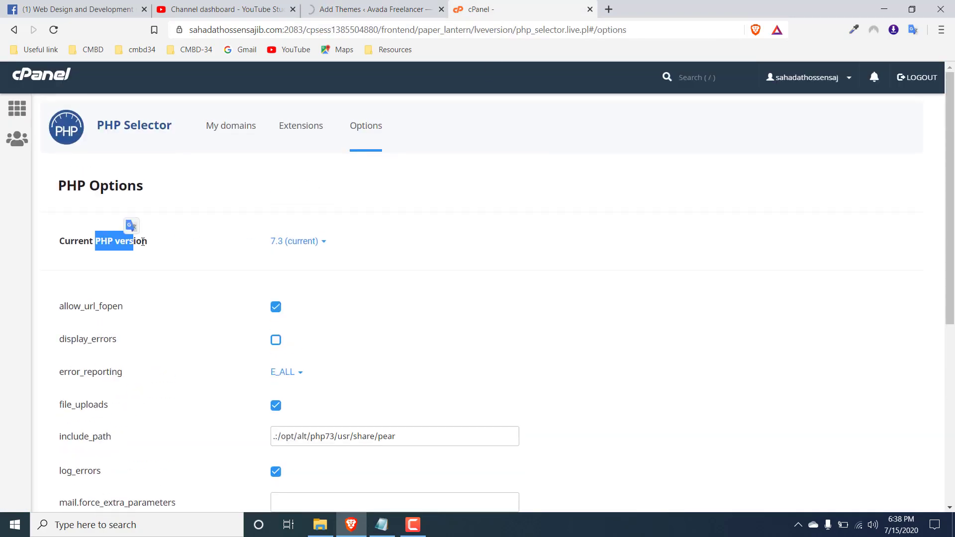
left_click(159, 244)
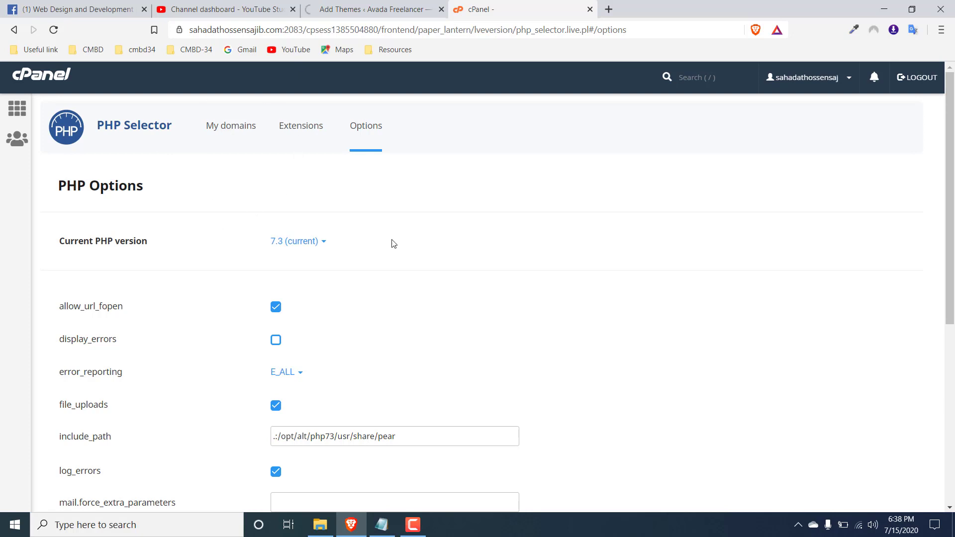
scroll(382, 242, "down", 2)
scroll(308, 196, "down", 2)
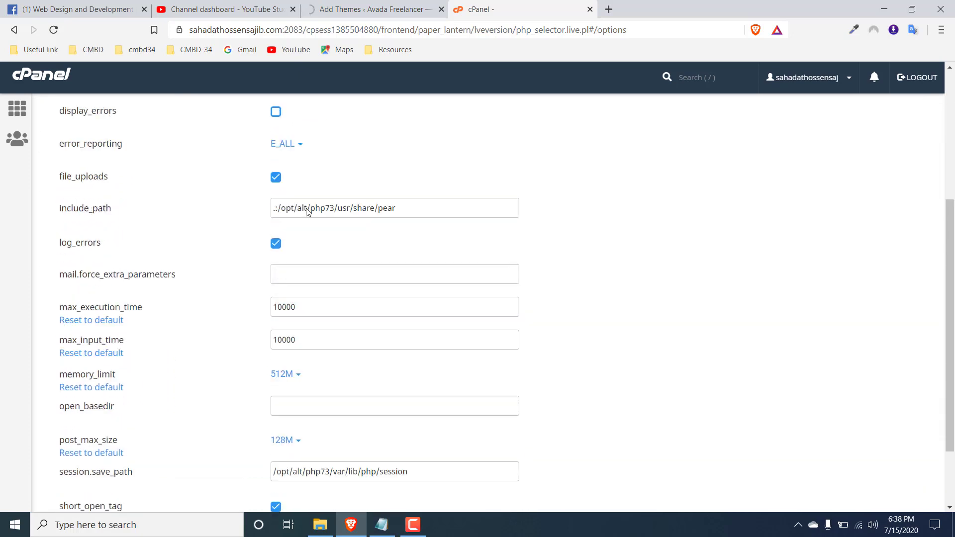
scroll(333, 276, "down", 1)
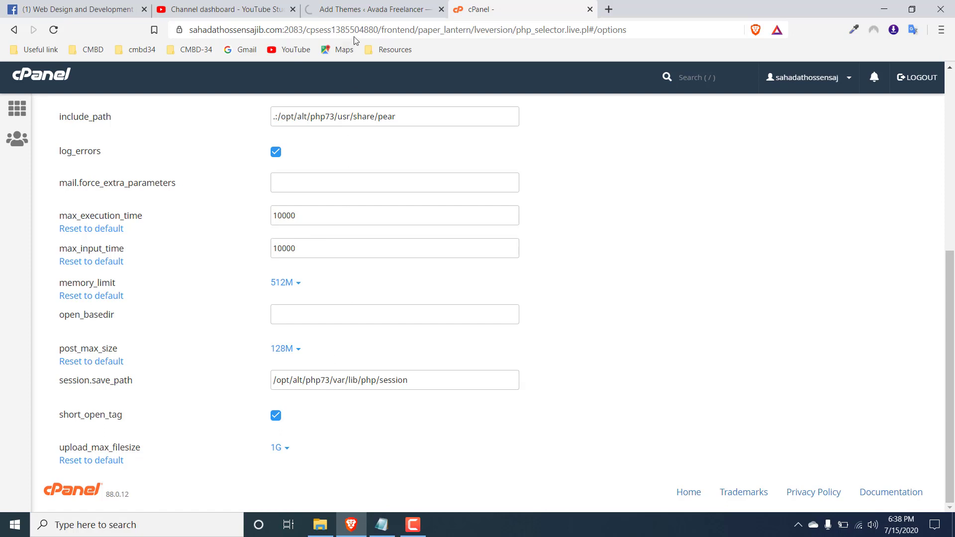
left_click(354, 7)
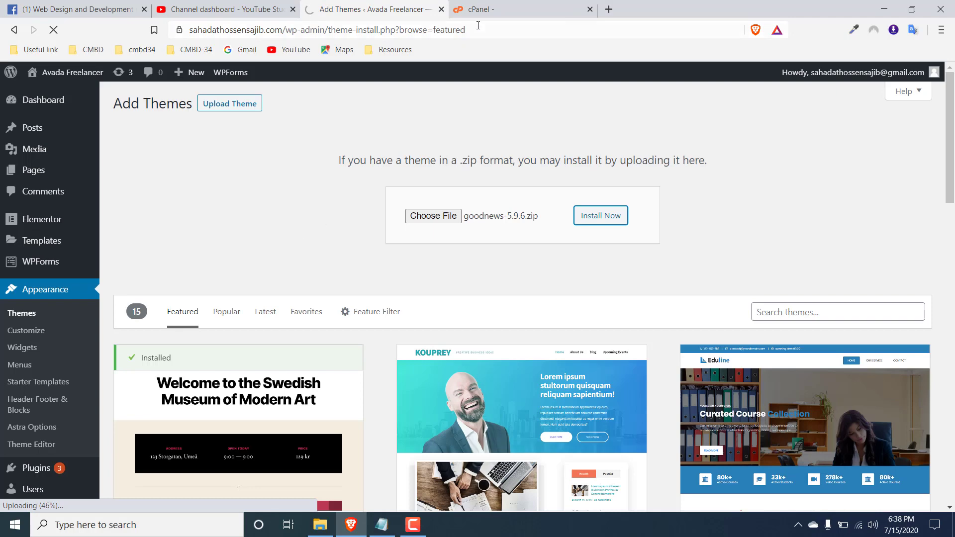
left_click(495, 7)
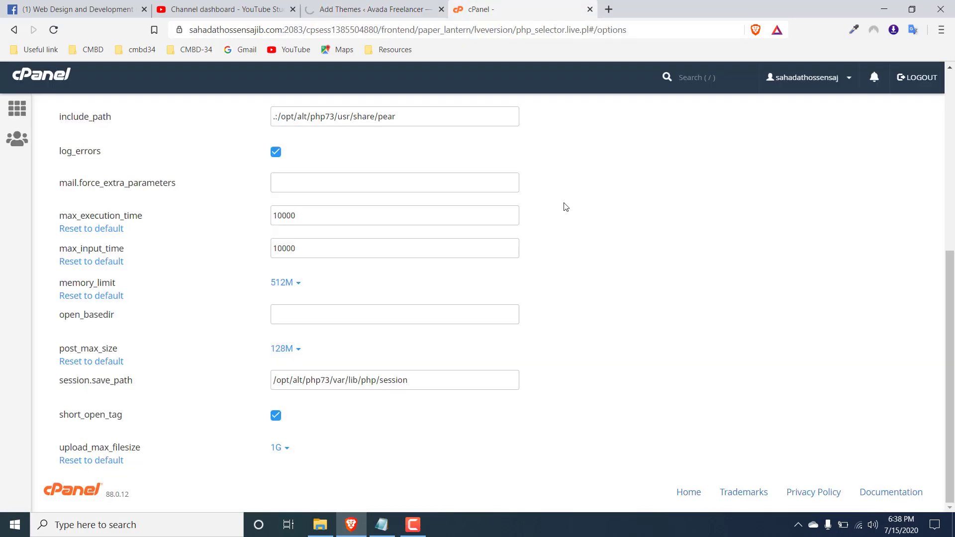
scroll(565, 207, "up", 6)
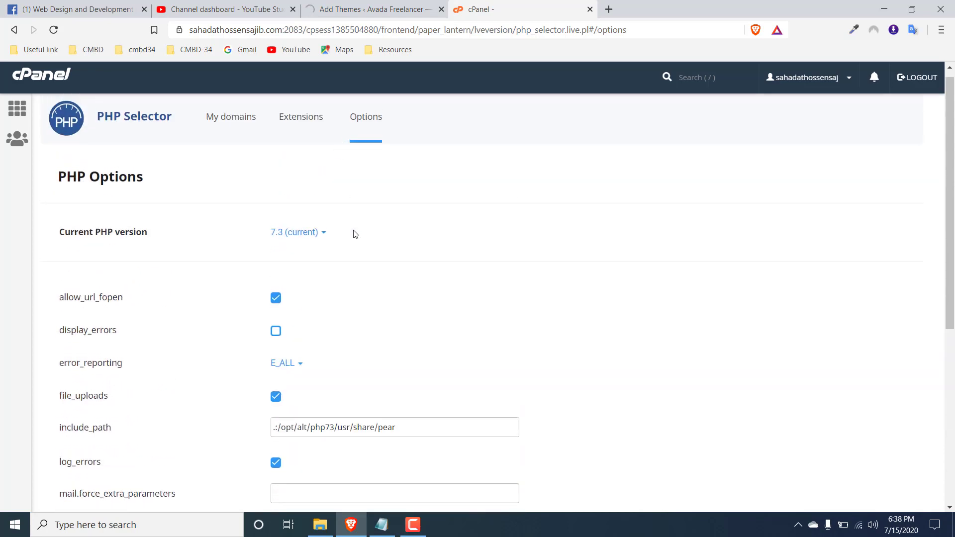
scroll(333, 318, "down", 2)
scroll(316, 374, "down", 2)
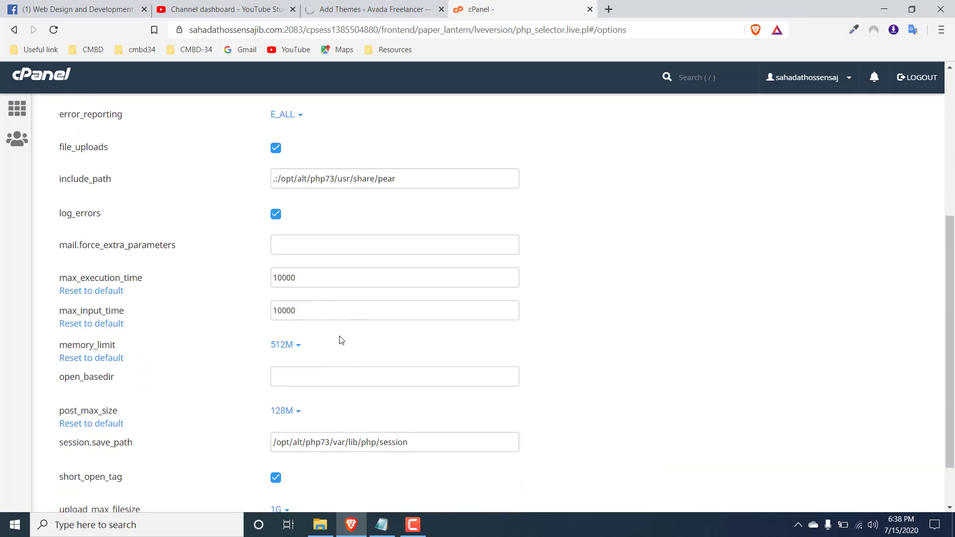
scroll(329, 343, "down", 2)
Switch back to WordPress and activate the newly installed goodnews theme
left_click(370, 6)
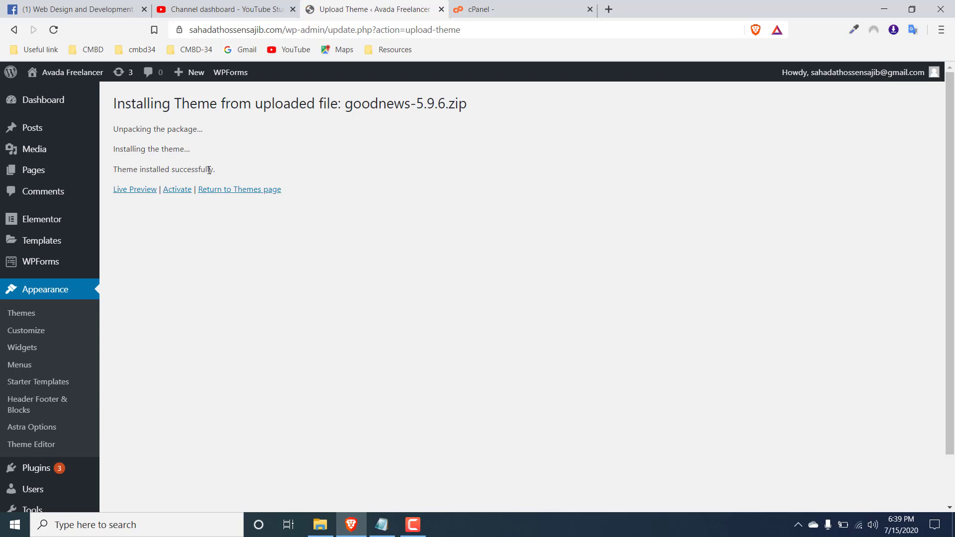
left_click_drag(113, 171, 226, 171)
left_click(225, 170)
left_click(180, 189)
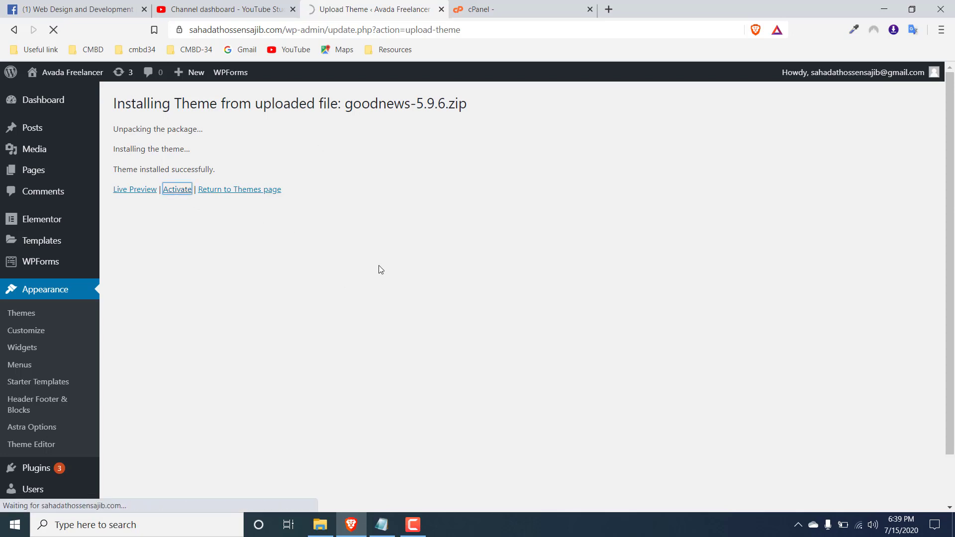
left_click(510, 5)
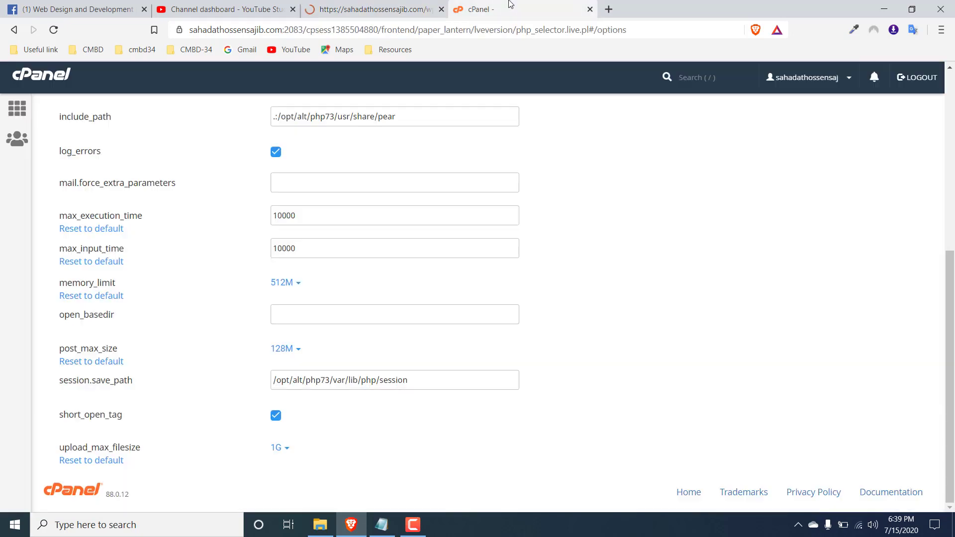
mouse_move(382, 214)
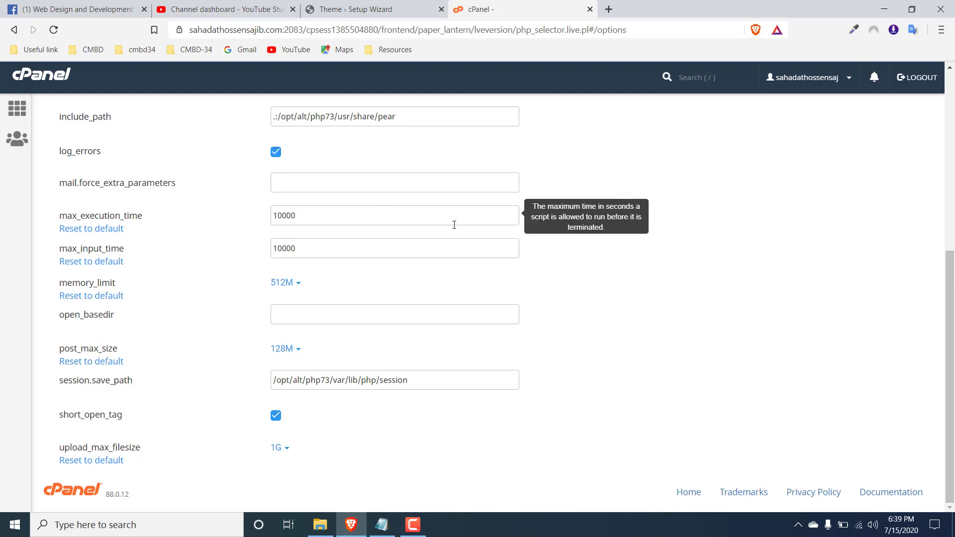
scroll(582, 267, "up", 4)
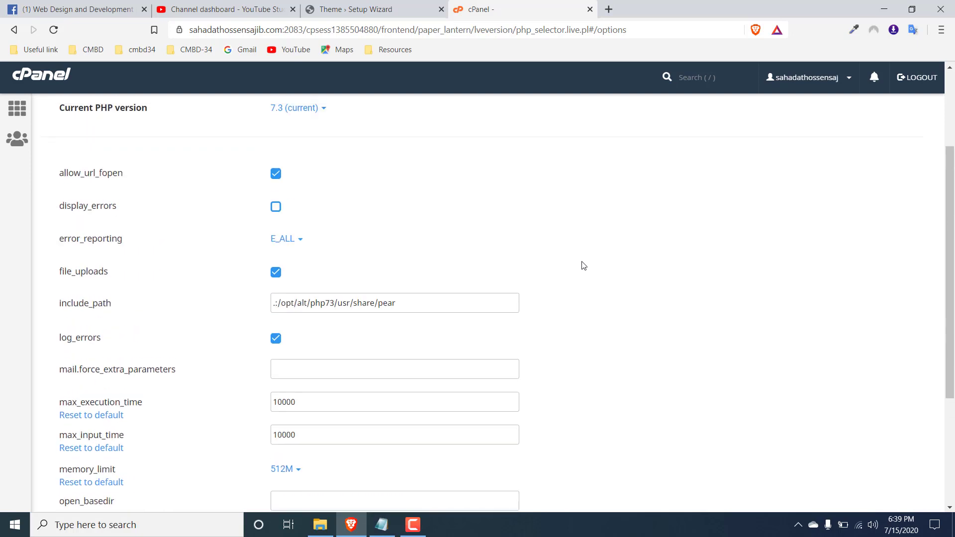
scroll(583, 266, "up", 3)
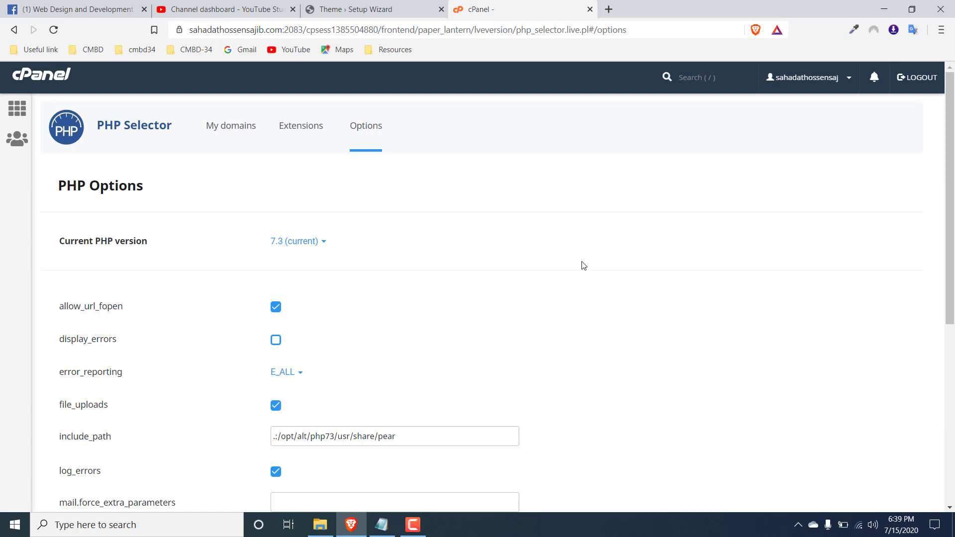
scroll(535, 253, "down", 6)
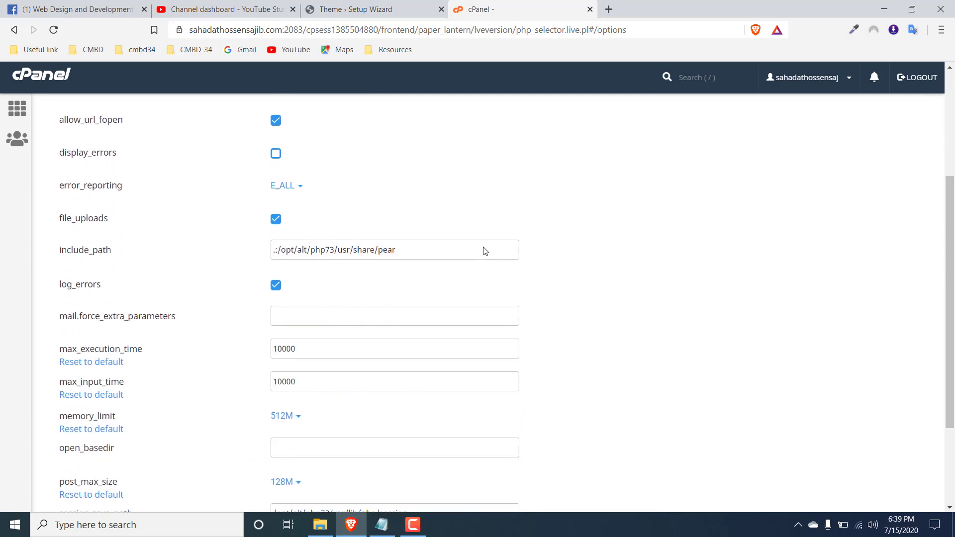